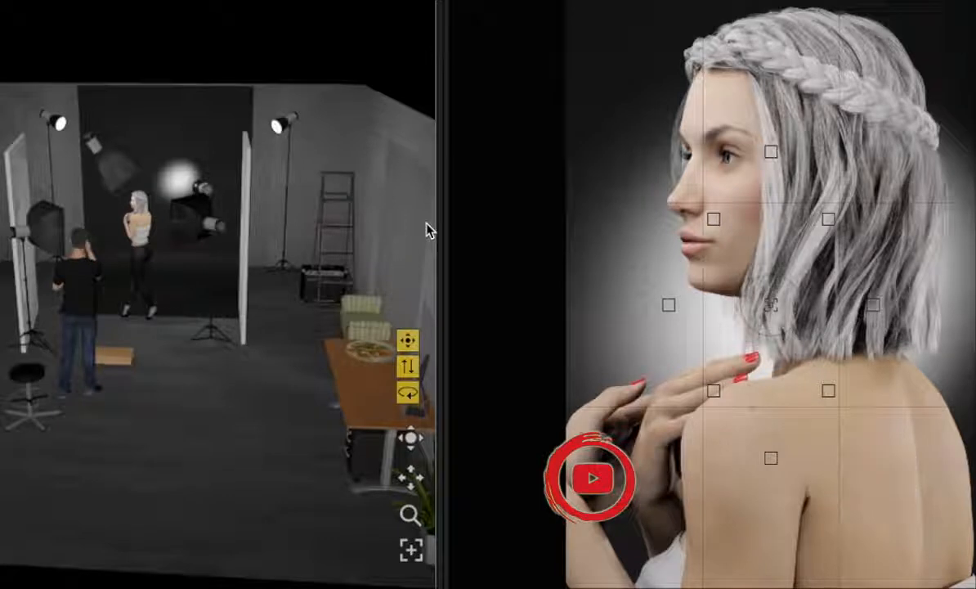
scroll(247, 411, "down", 2)
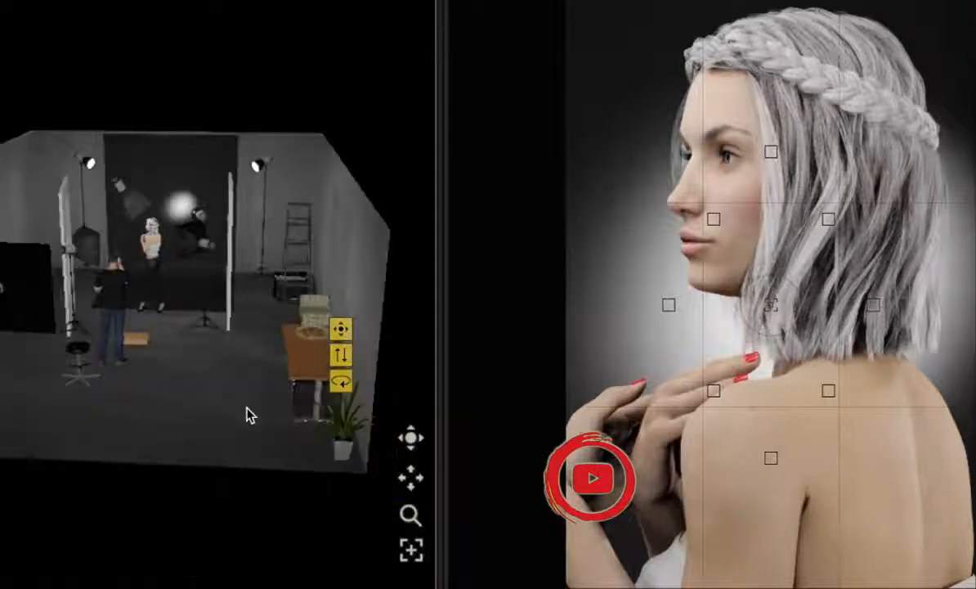
scroll(148, 274, "down", 1)
scroll(146, 268, "up", 3)
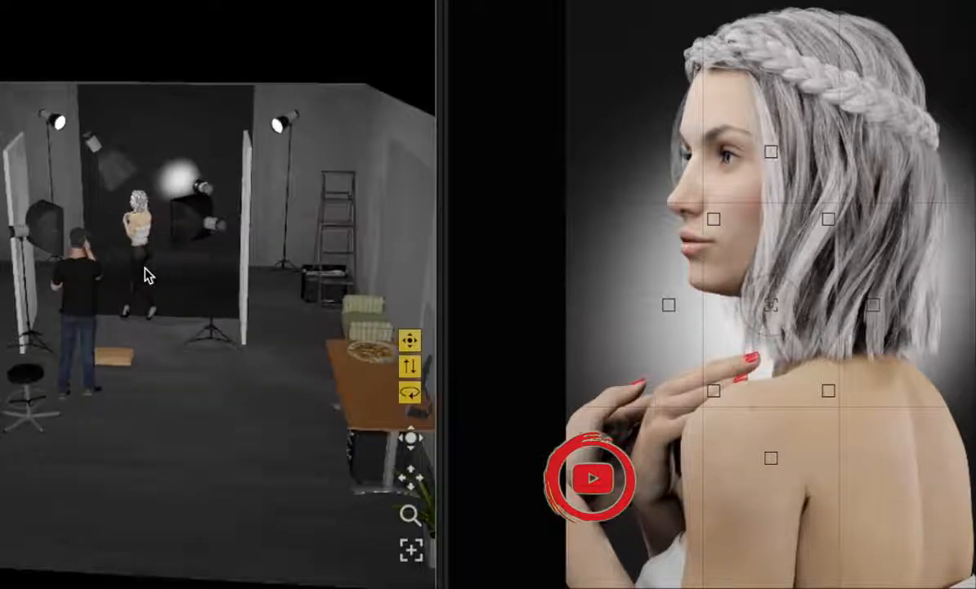
scroll(145, 269, "down", 2)
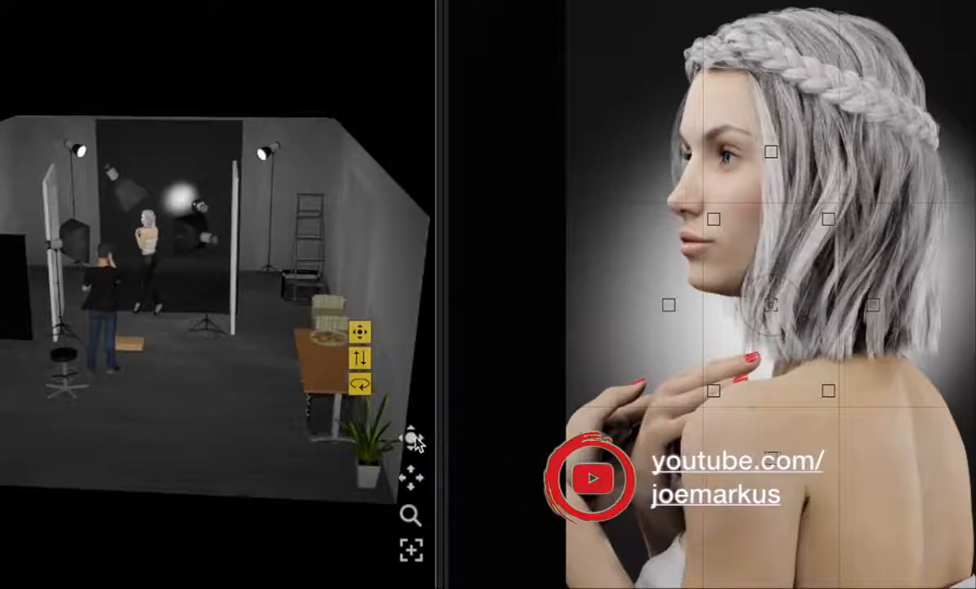
Switch off the two softbox lights standing on either side of the model.
left_click_drag(411, 439, 473, 469)
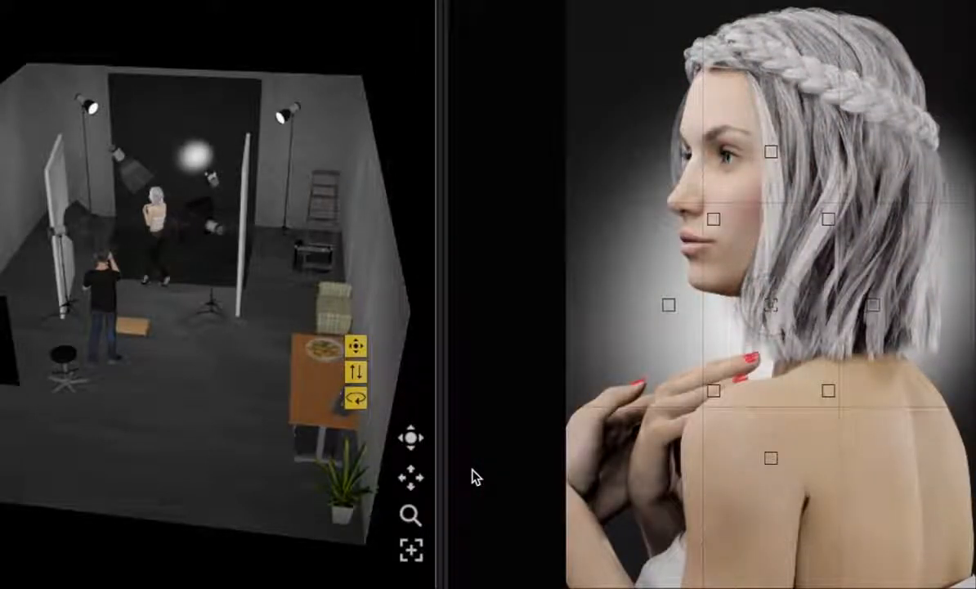
left_click(198, 239)
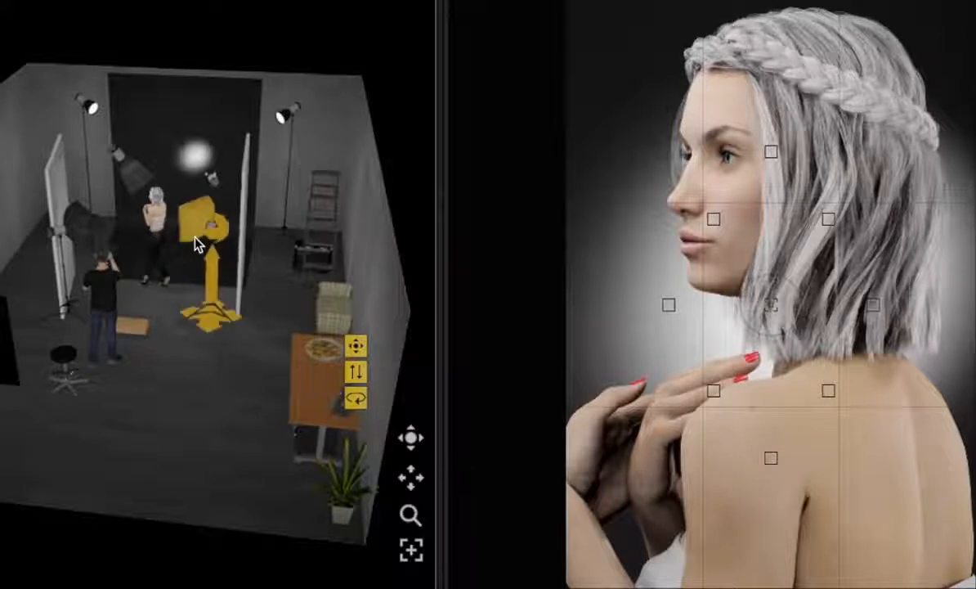
right_click(200, 236)
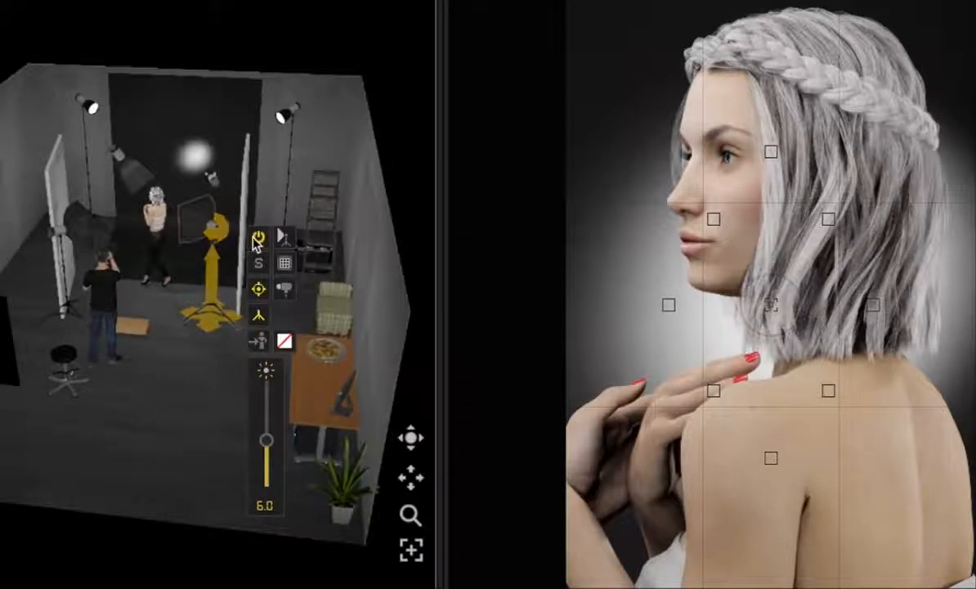
left_click(258, 240)
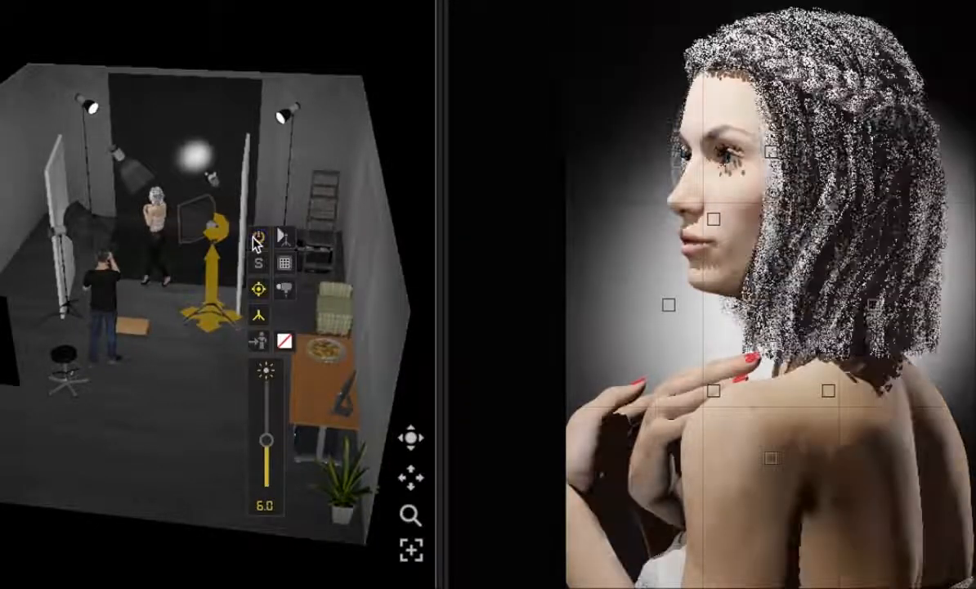
right_click(63, 231)
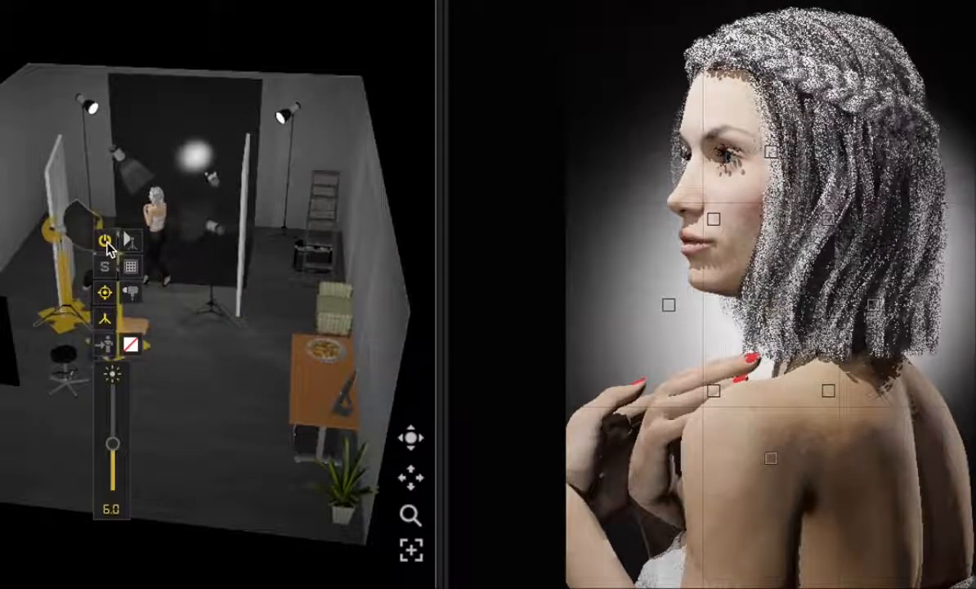
left_click(105, 241)
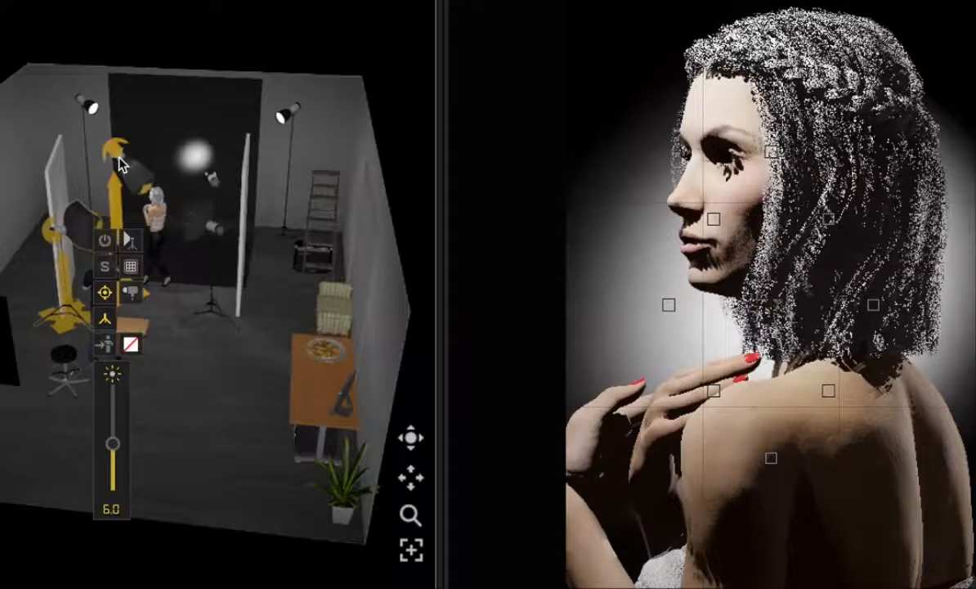
Switch off the raised light in front of the backdrop that points down at the model.
right_click(121, 163)
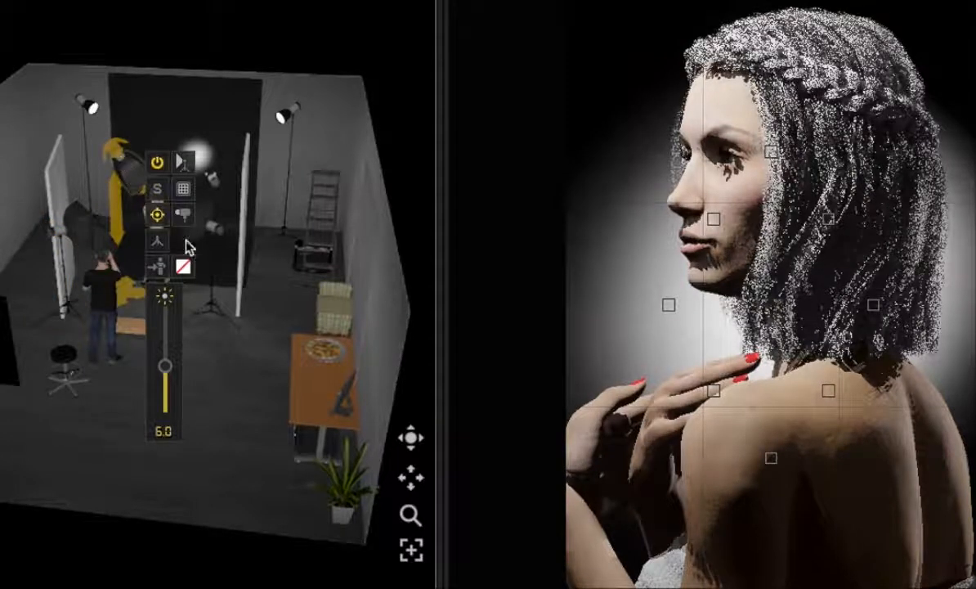
left_click(158, 189)
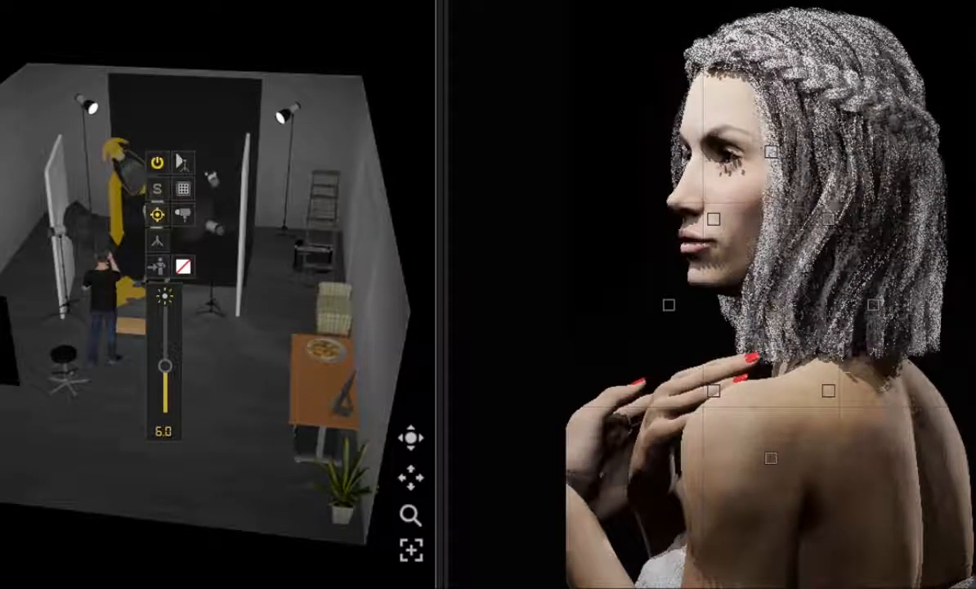
left_click(157, 163)
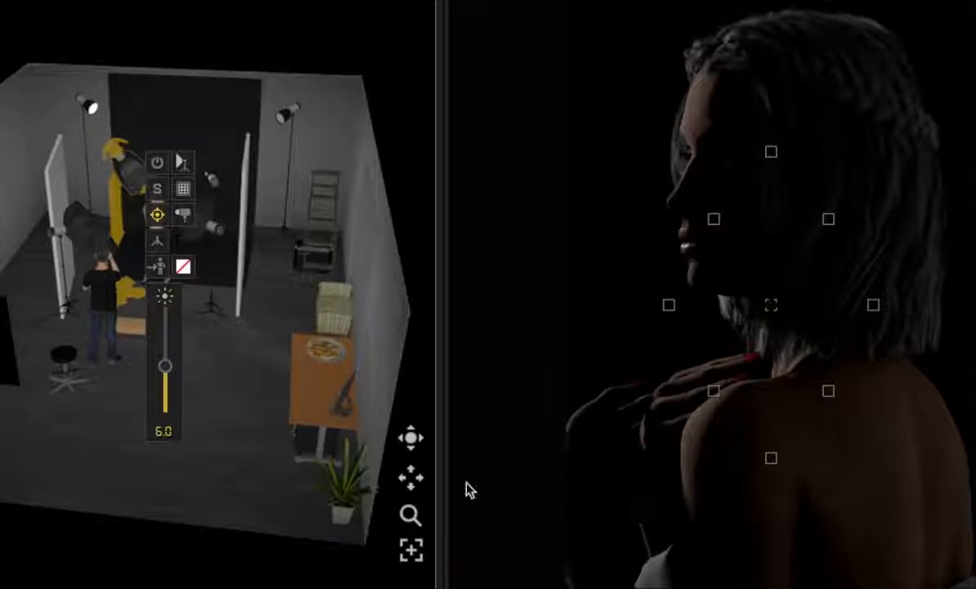
Switch on the reflector light standing in the rear corner beside the ladder.
left_click_drag(409, 438, 471, 397)
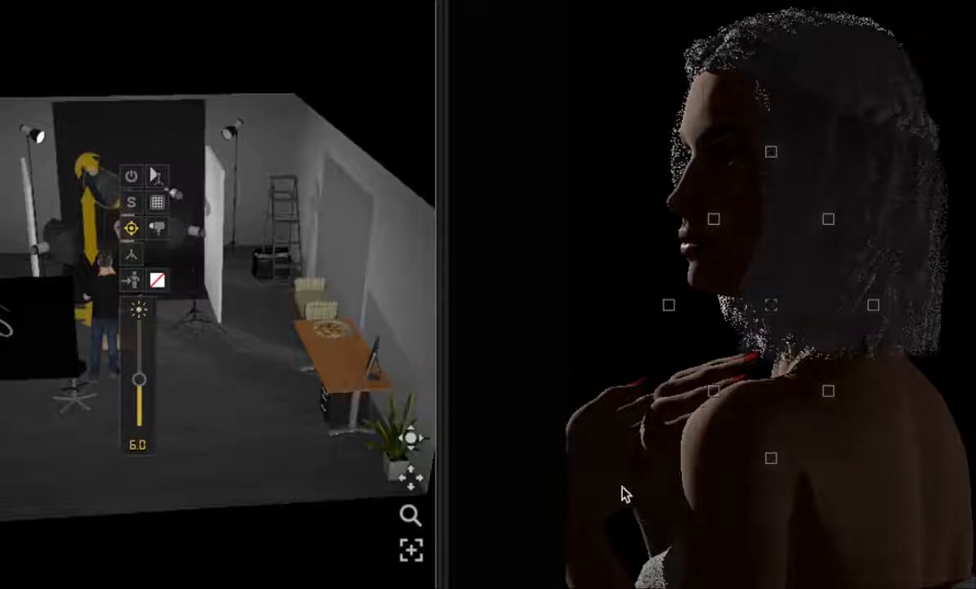
left_click(234, 135)
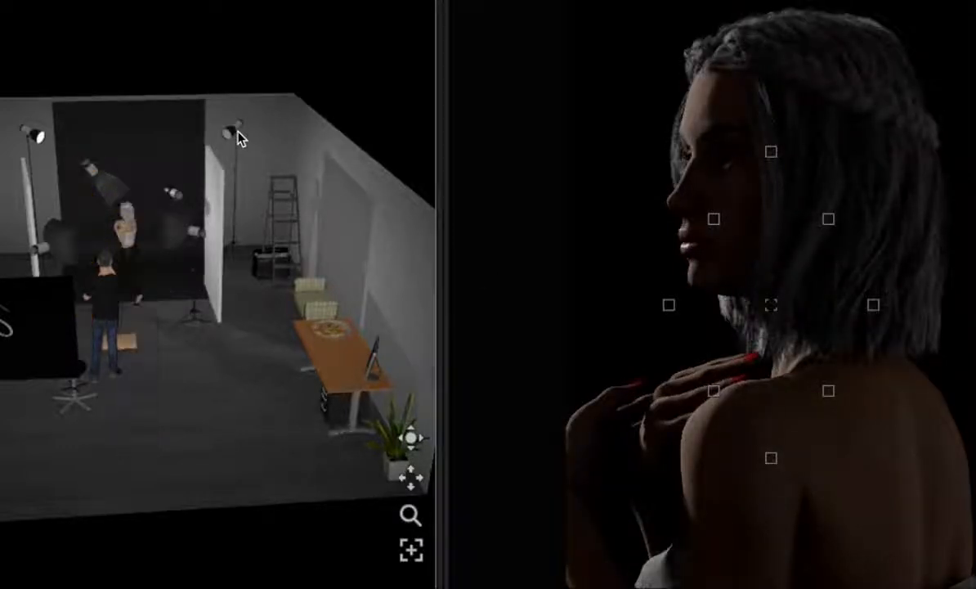
left_click(232, 133)
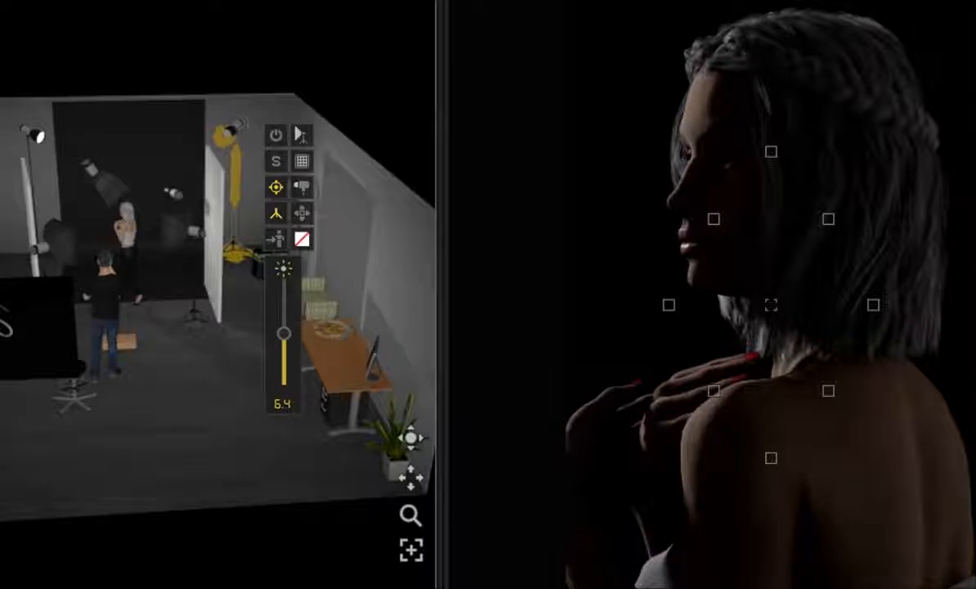
left_click(276, 135)
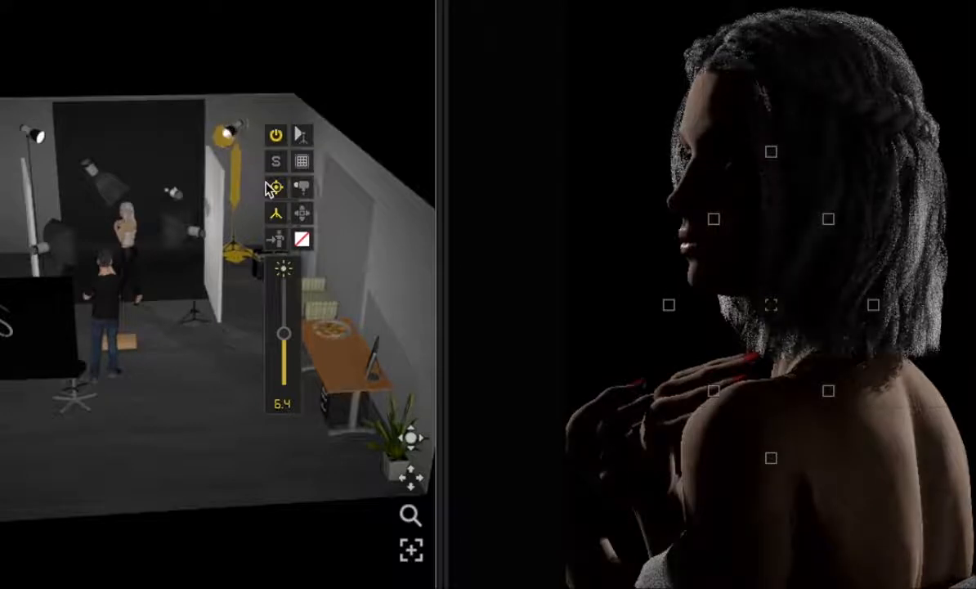
Try the 119 Dark Blue color filter on the rear corner light and reset its filter to None.
left_click(303, 238)
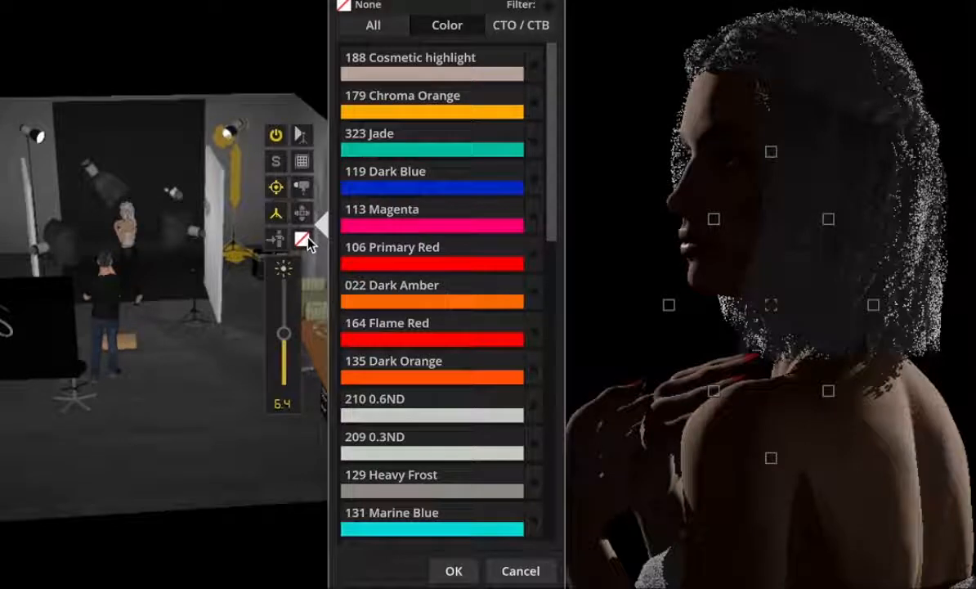
left_click(432, 187)
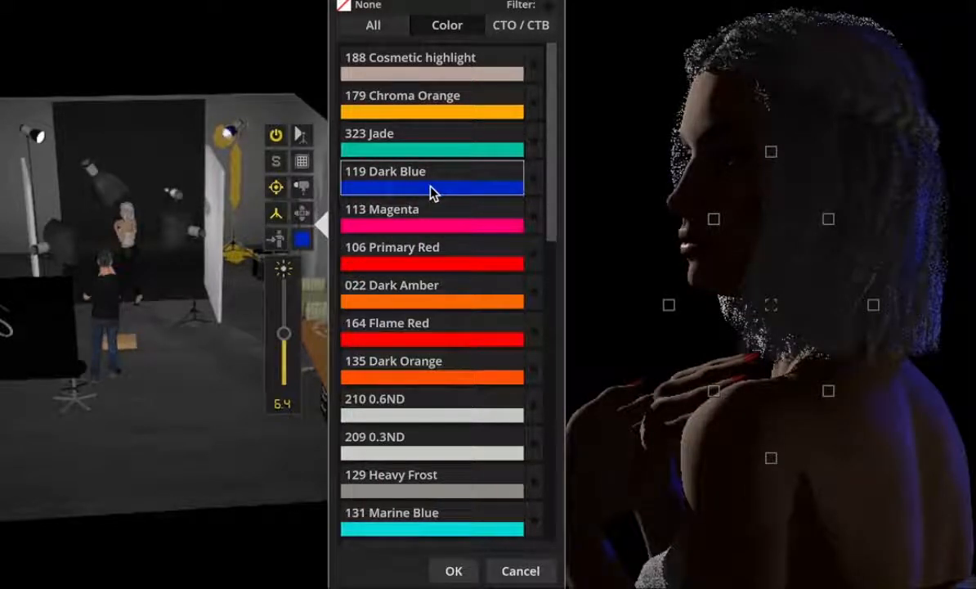
left_click(344, 6)
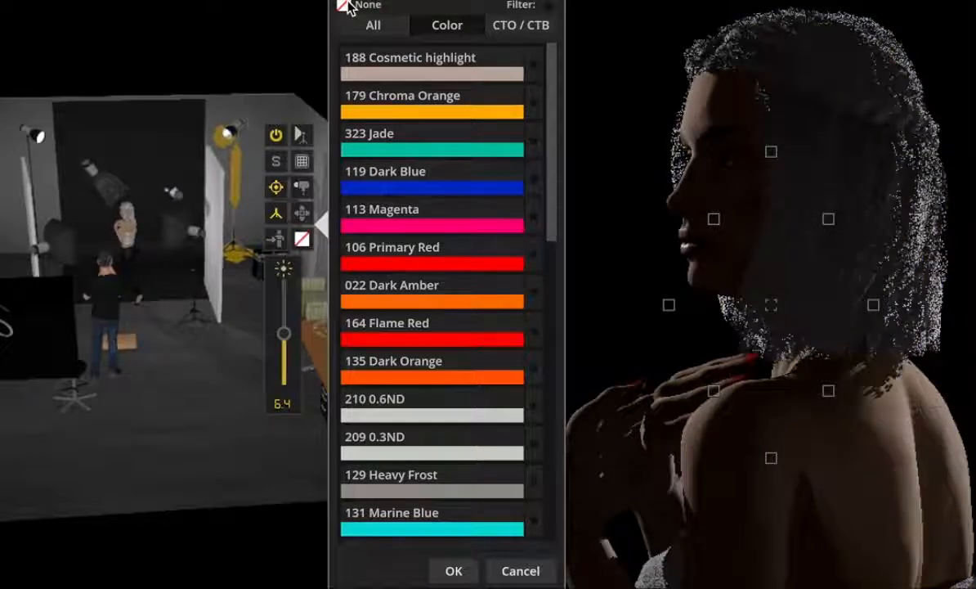
left_click(210, 421)
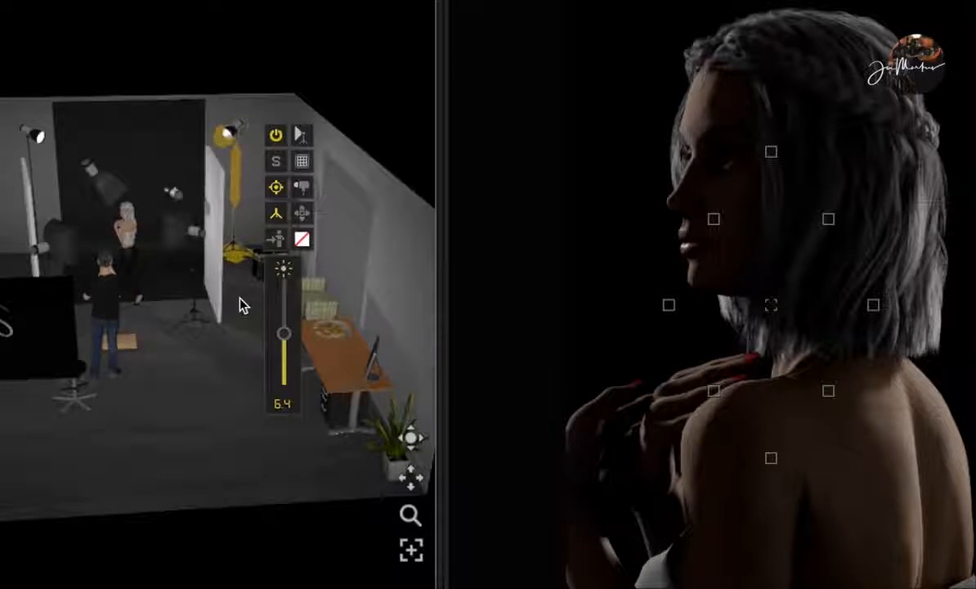
Switch on the background light behind the model and adjust the placement of its glow on the backdrop.
left_click(170, 195)
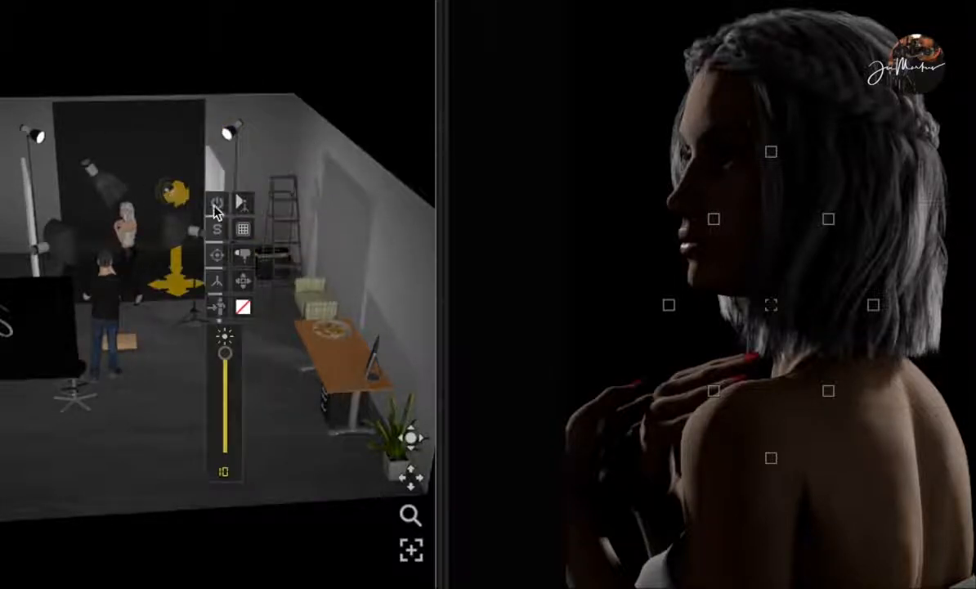
left_click(217, 204)
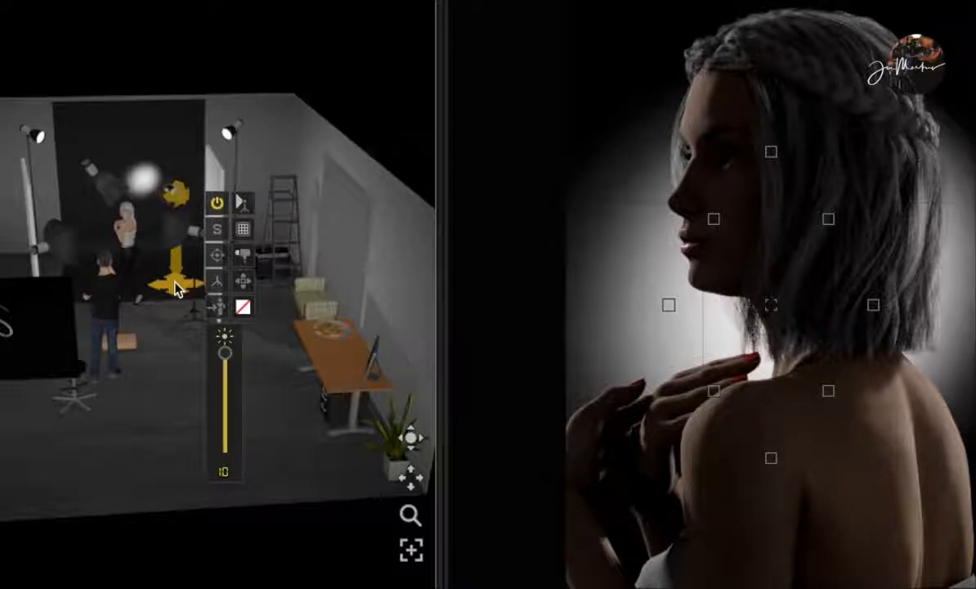
left_click_drag(176, 287, 161, 268)
left_click(161, 276)
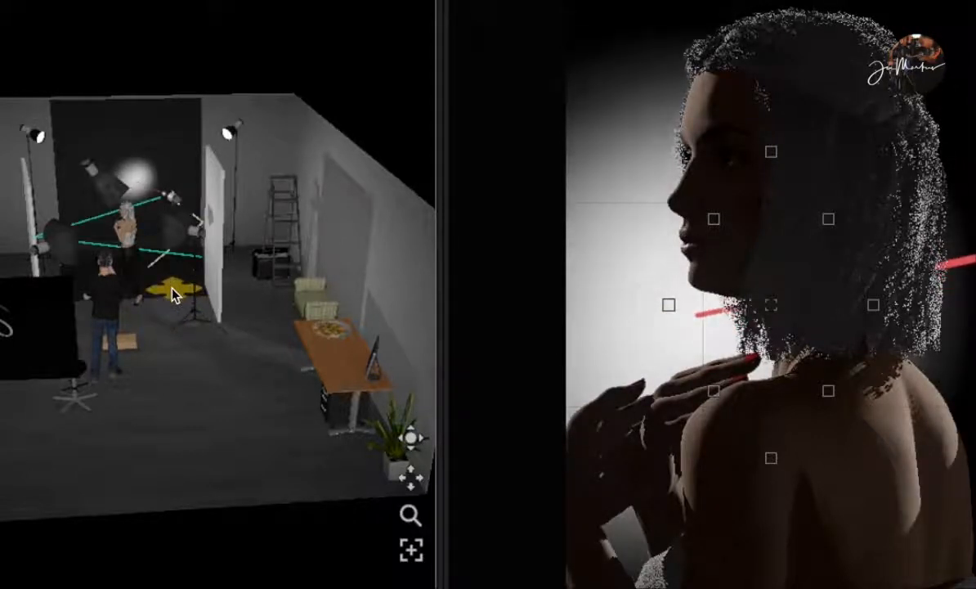
left_click(173, 210)
left_click_drag(183, 204, 114, 210)
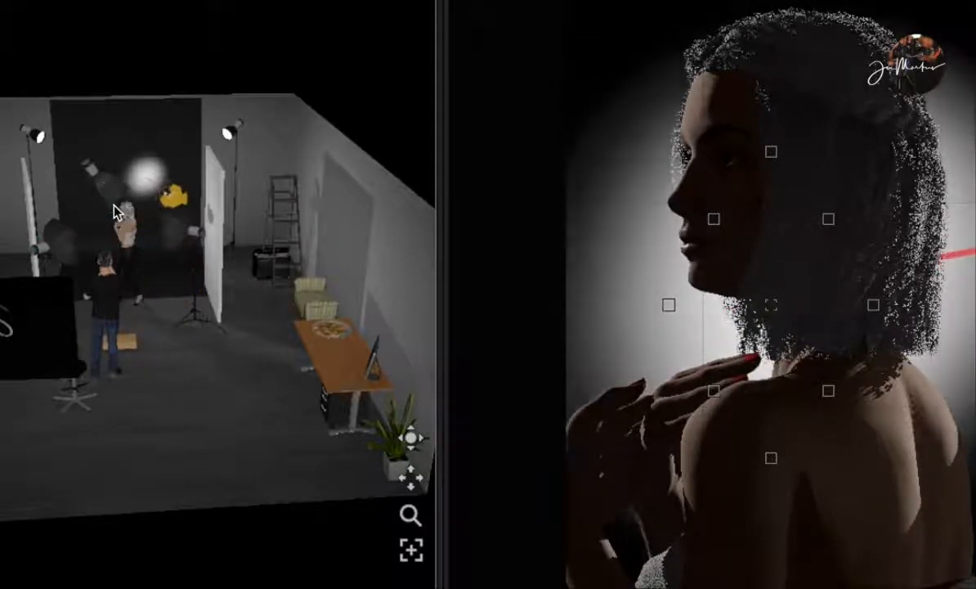
left_click(113, 211)
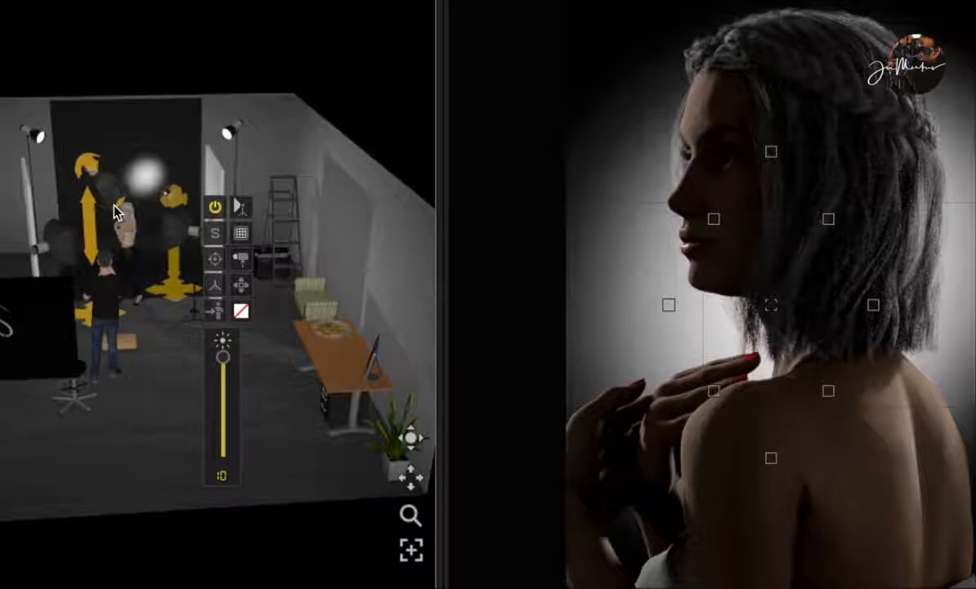
Try Grid No. 2 | 20° on the background light and restore Grid No. 1 | 10°.
left_click(239, 236)
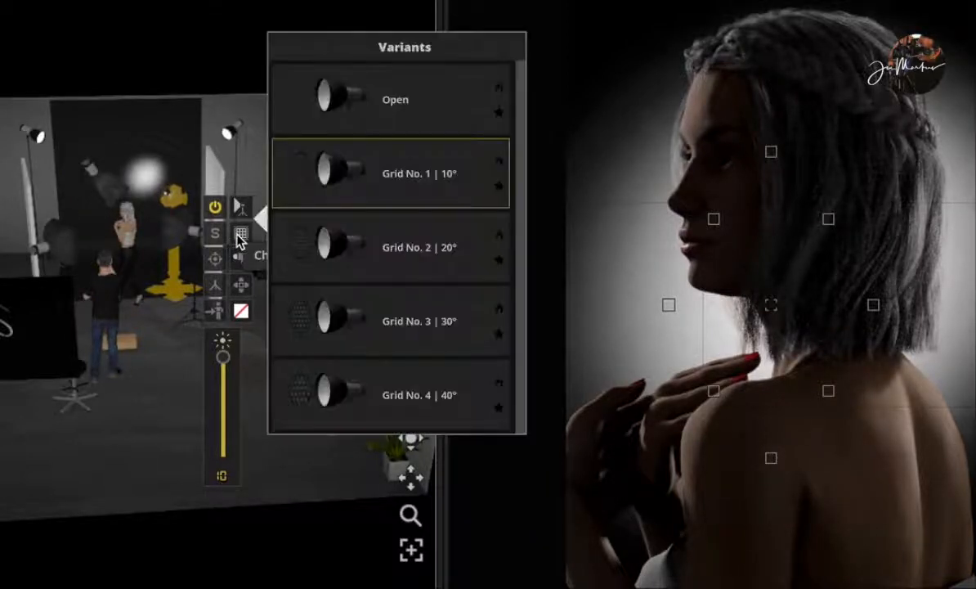
left_click(373, 262)
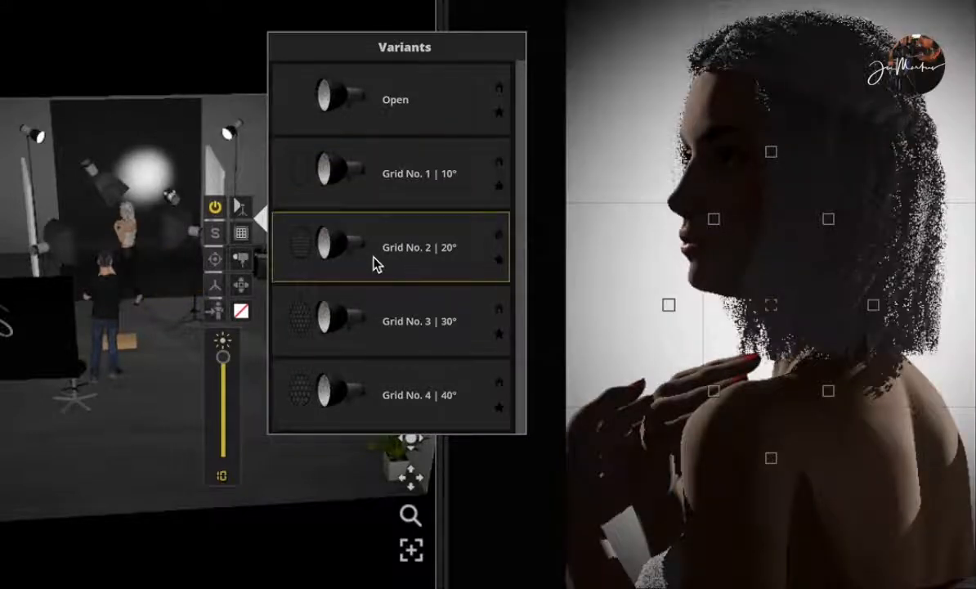
left_click(391, 191)
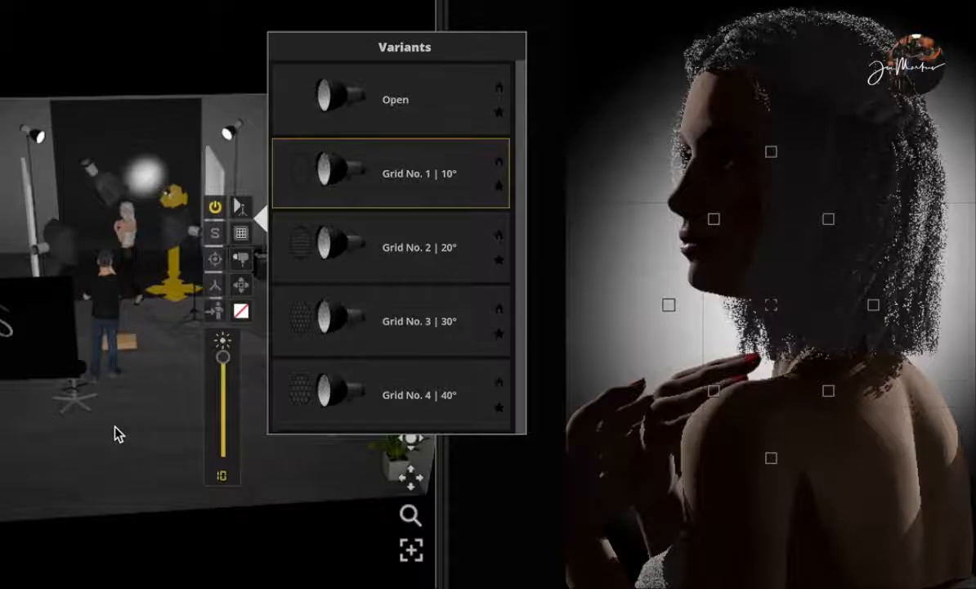
left_click(198, 348)
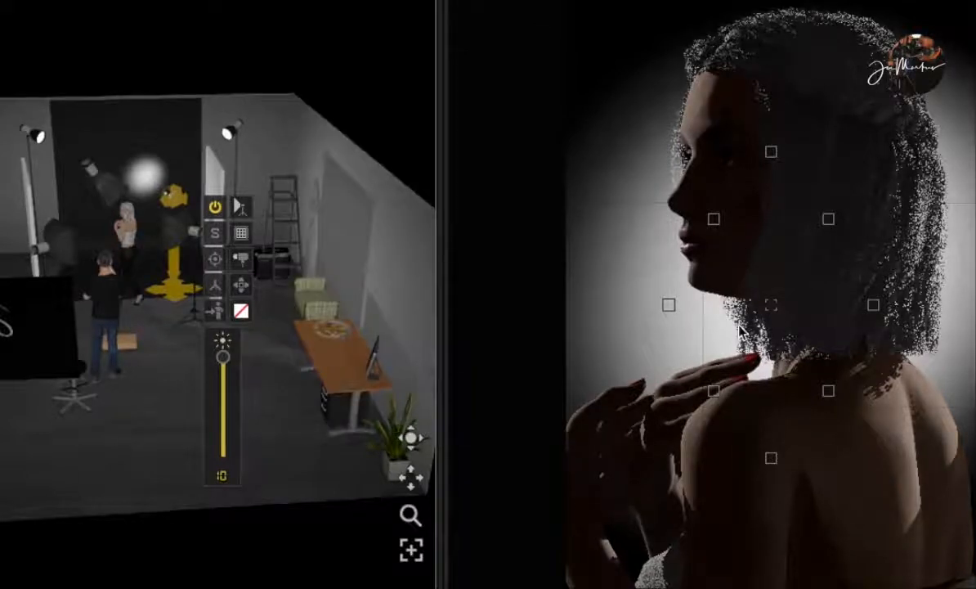
Switch on the softbox standing between the model and the white panel on the ladder side.
left_click(175, 245)
left_click(241, 239)
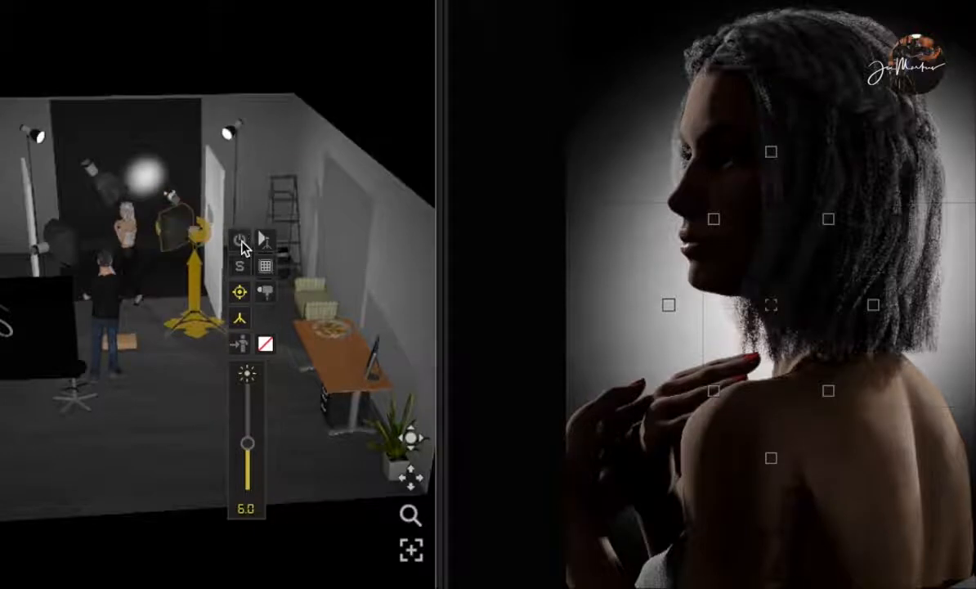
left_click(240, 239)
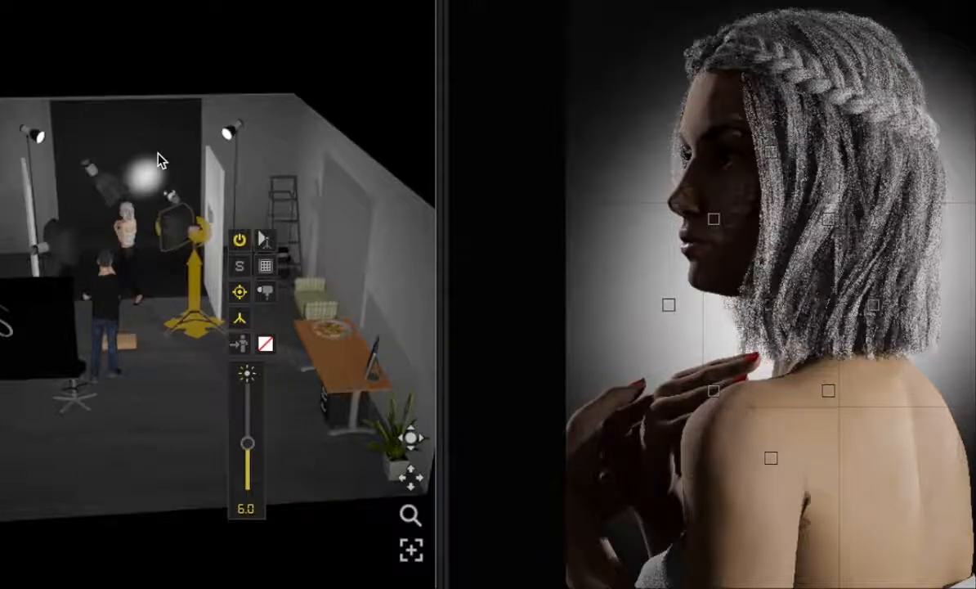
Switch on the raised light pointing down at the model and set its power to 6.3.
left_click(97, 186)
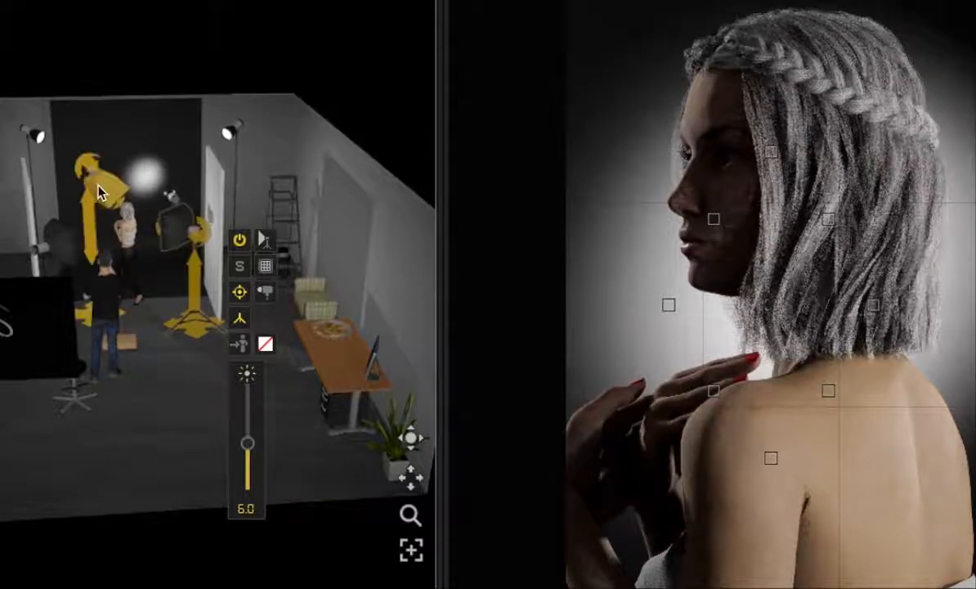
left_click(131, 177)
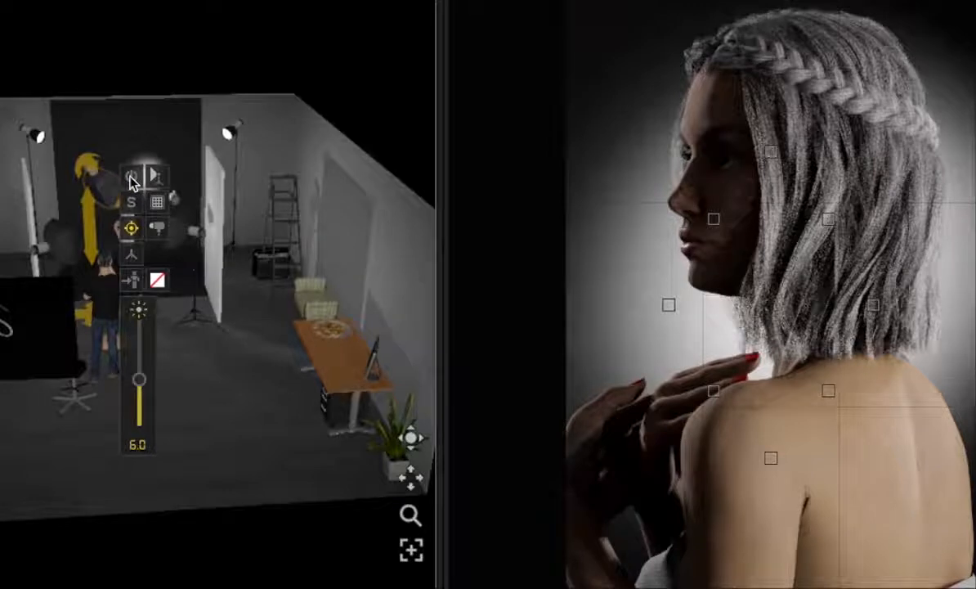
left_click(130, 177)
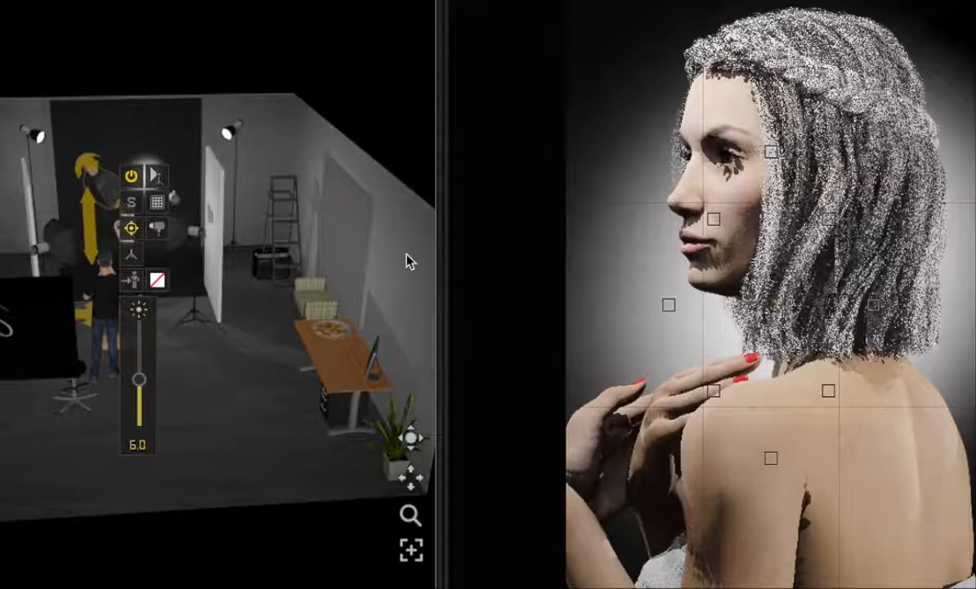
mouse_move(140, 377)
left_mouse_down()
mouse_move(139, 391)
mouse_move(140, 374)
left_mouse_up()
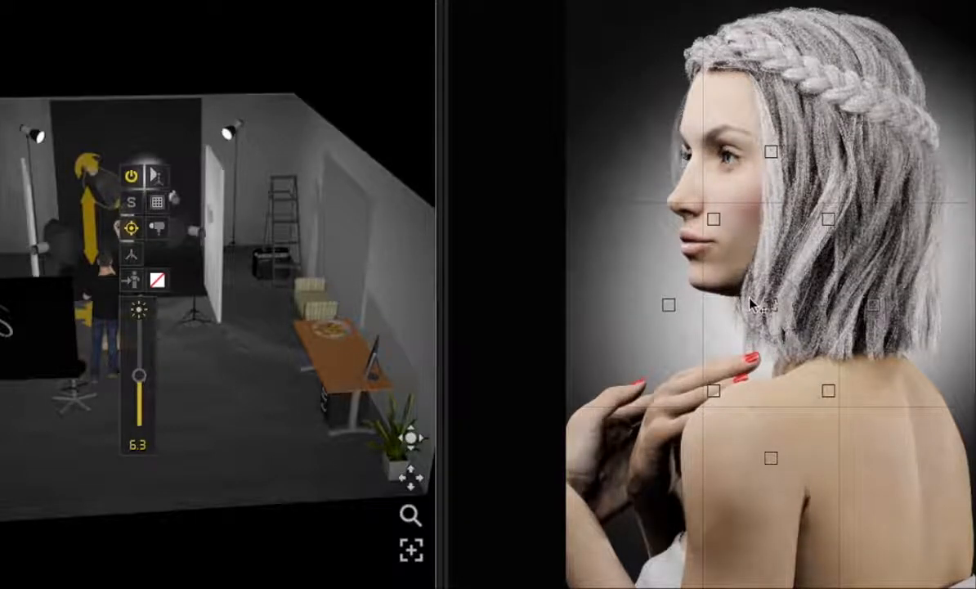
Switch on the softbox beside the white panel opposite the ladder side and set its power to 5.2.
left_click(54, 253)
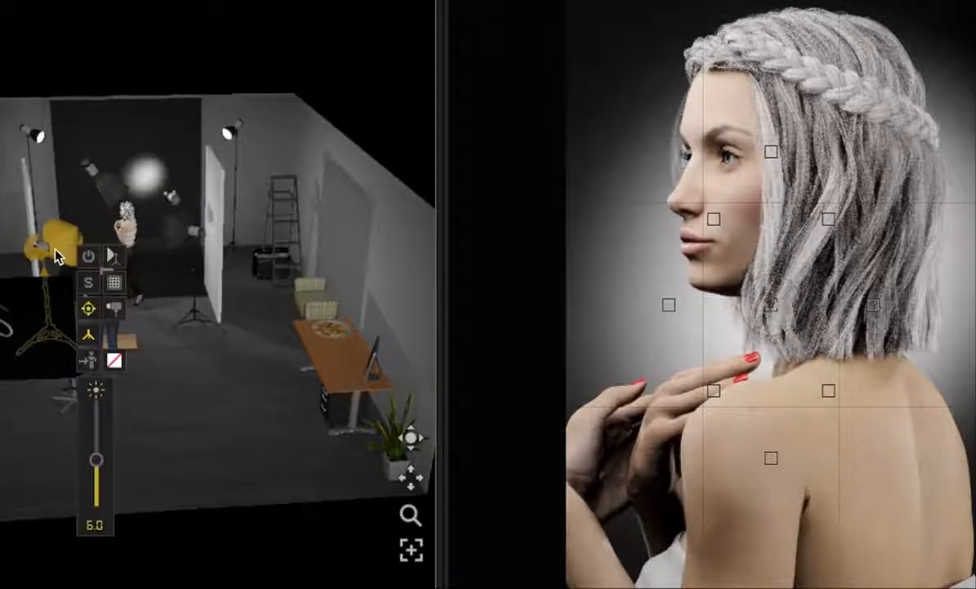
left_click_drag(94, 458, 96, 437)
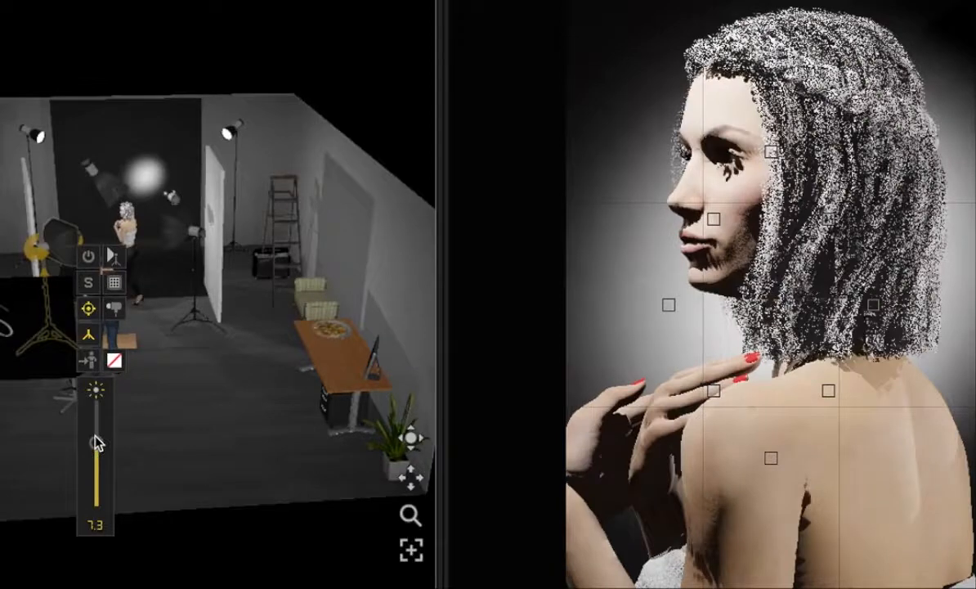
left_click(88, 257)
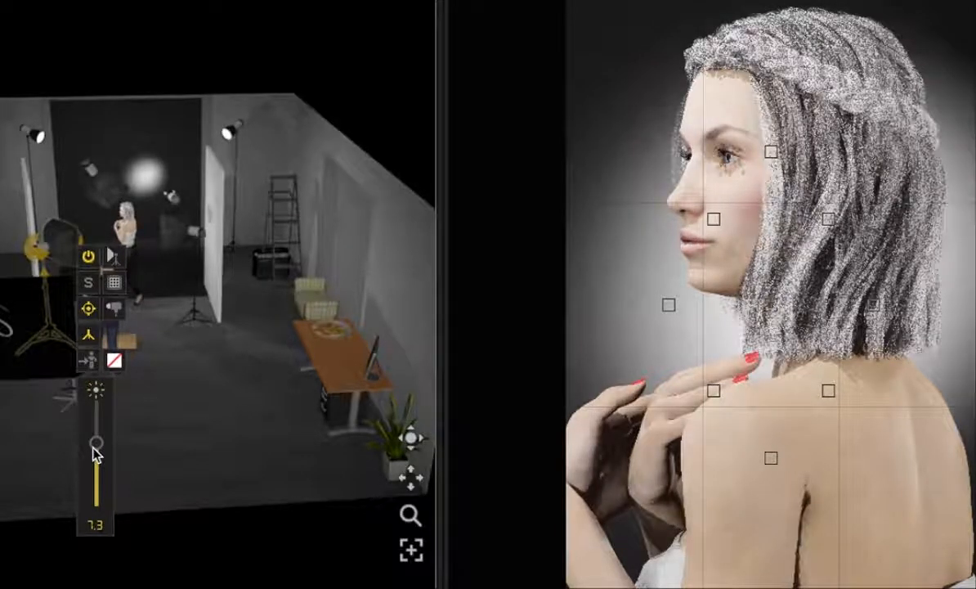
left_click_drag(93, 449, 98, 472)
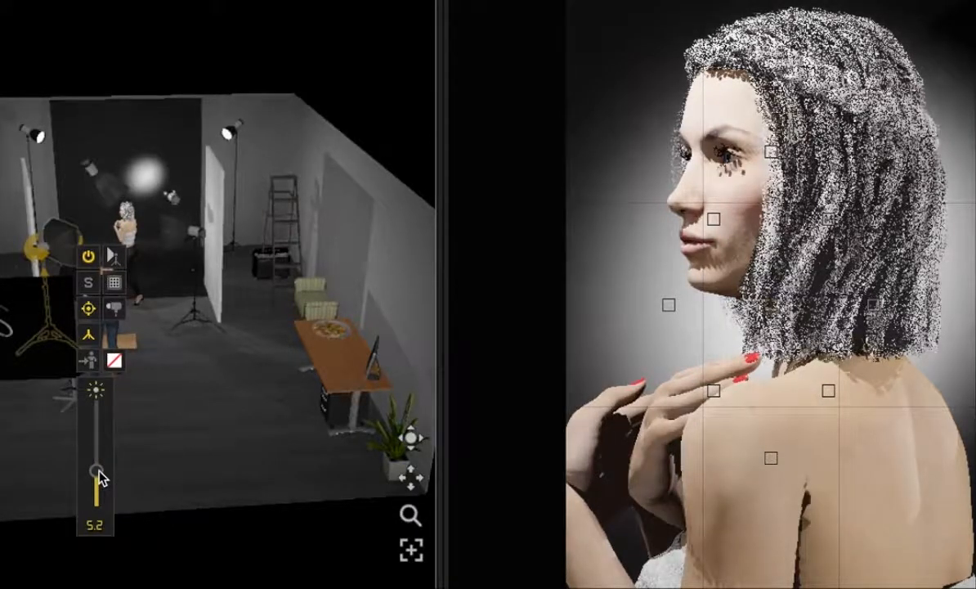
Move the raised light away from the model toward the white panel opposite the ladder side, keeping it aimed at her.
left_click(98, 193)
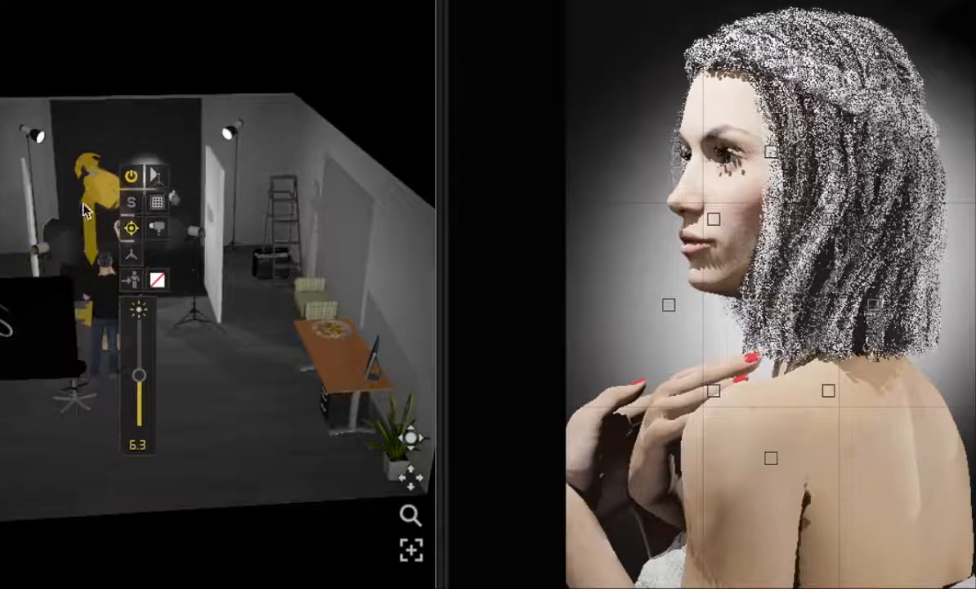
left_click(84, 316)
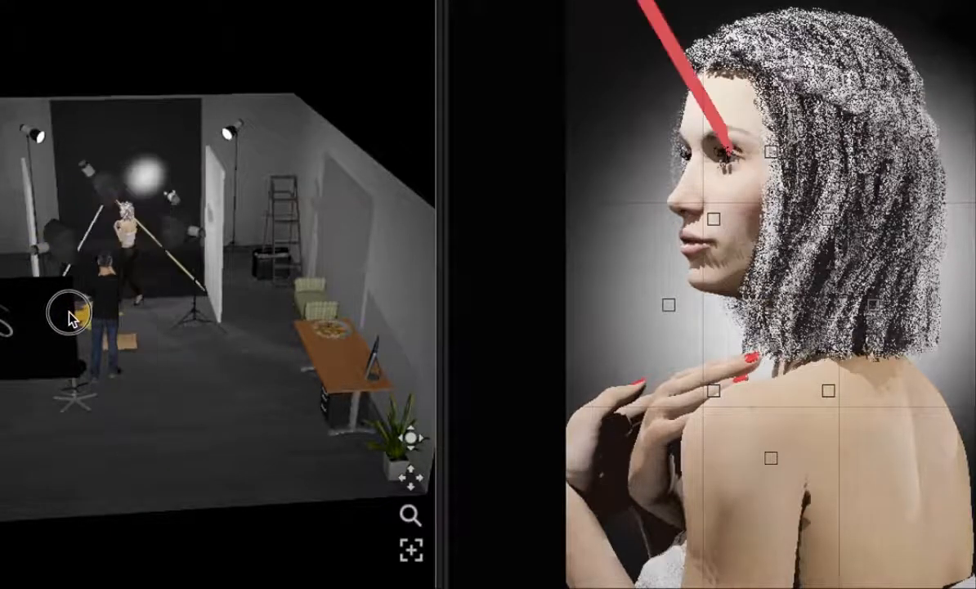
left_click_drag(68, 311, 39, 311)
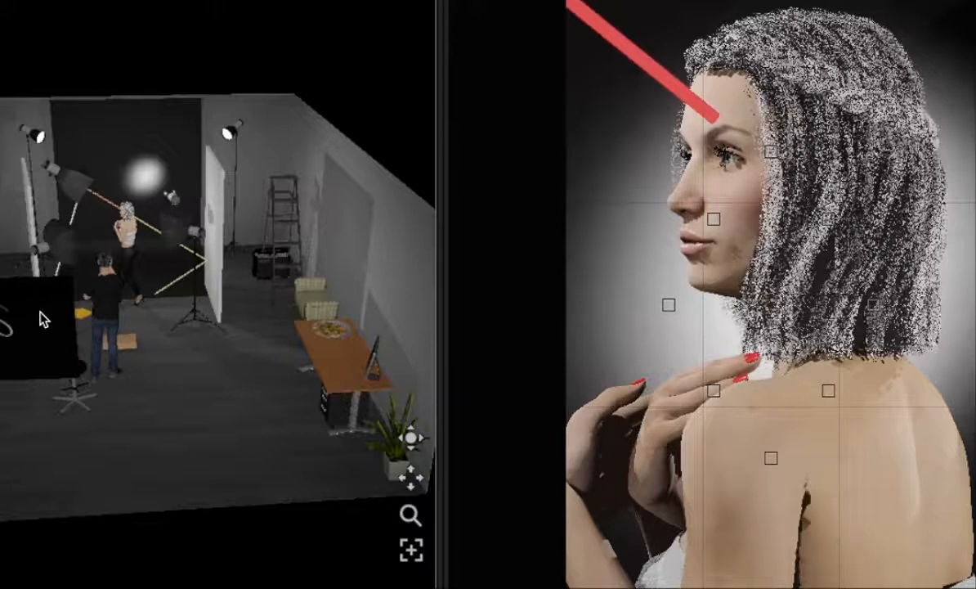
left_click(370, 475)
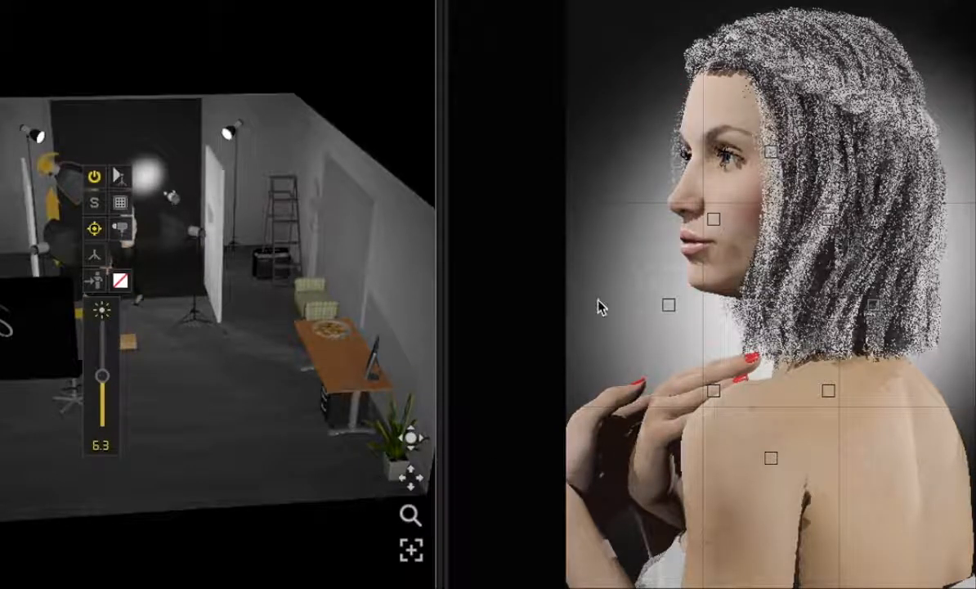
Move the ladder-side softbox away from its white panel and forward, farther from the backdrop.
left_click(193, 310)
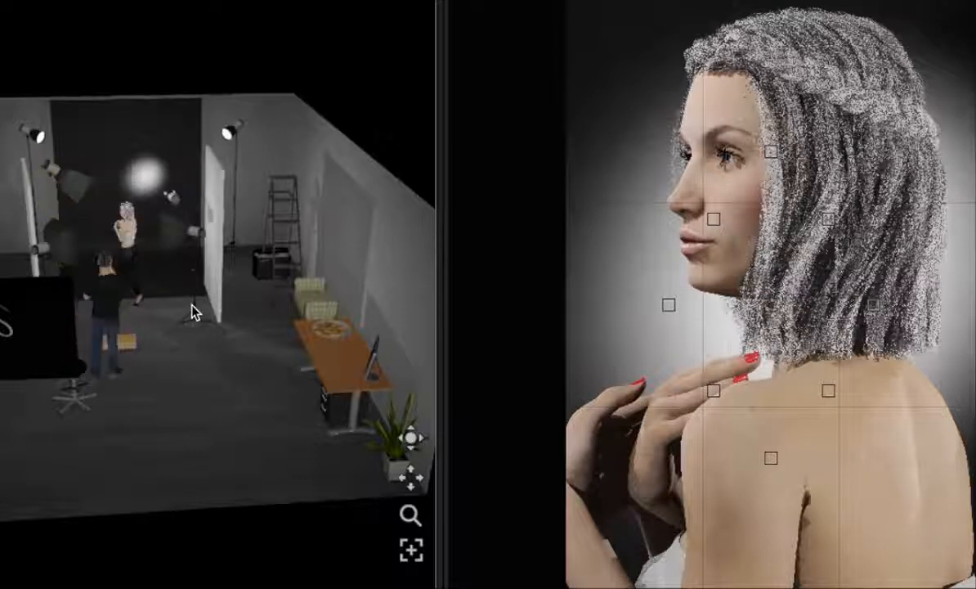
left_click(196, 310)
mouse_move(199, 326)
left_mouse_down()
mouse_move(179, 342)
mouse_move(192, 319)
mouse_move(189, 348)
mouse_move(193, 329)
left_mouse_up()
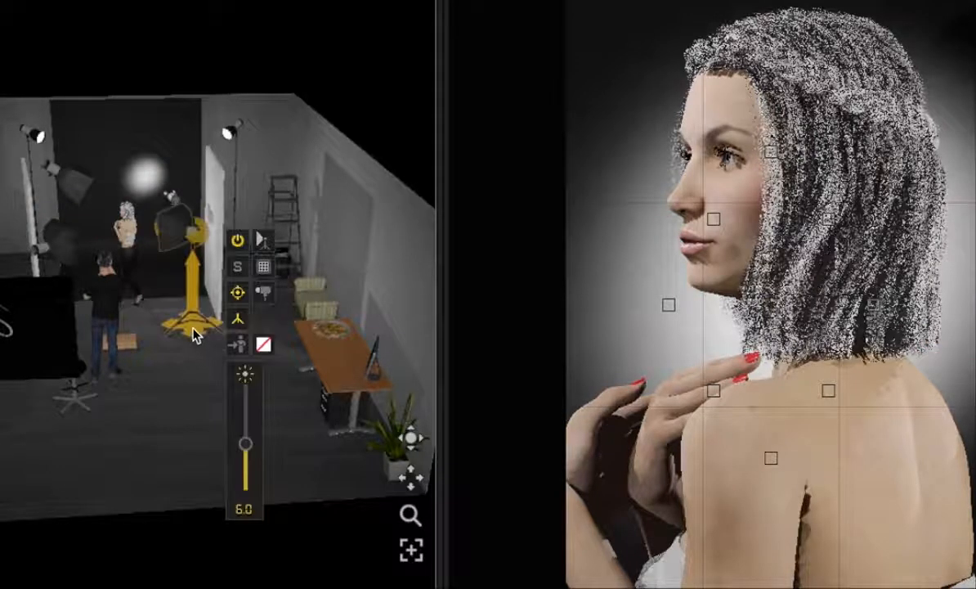
left_click_drag(193, 335, 191, 343)
left_click(186, 341)
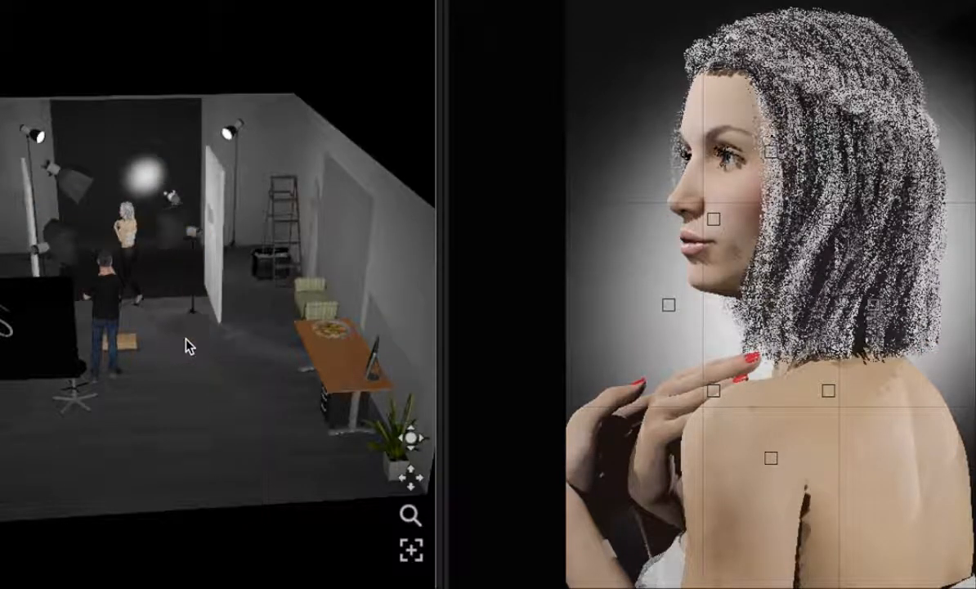
left_click(192, 327)
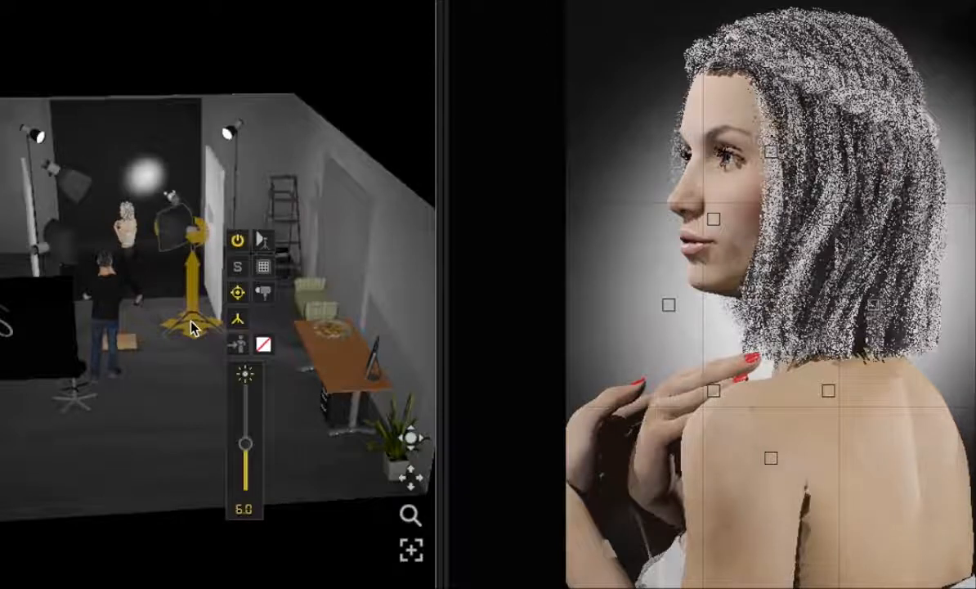
left_click_drag(184, 339, 163, 360)
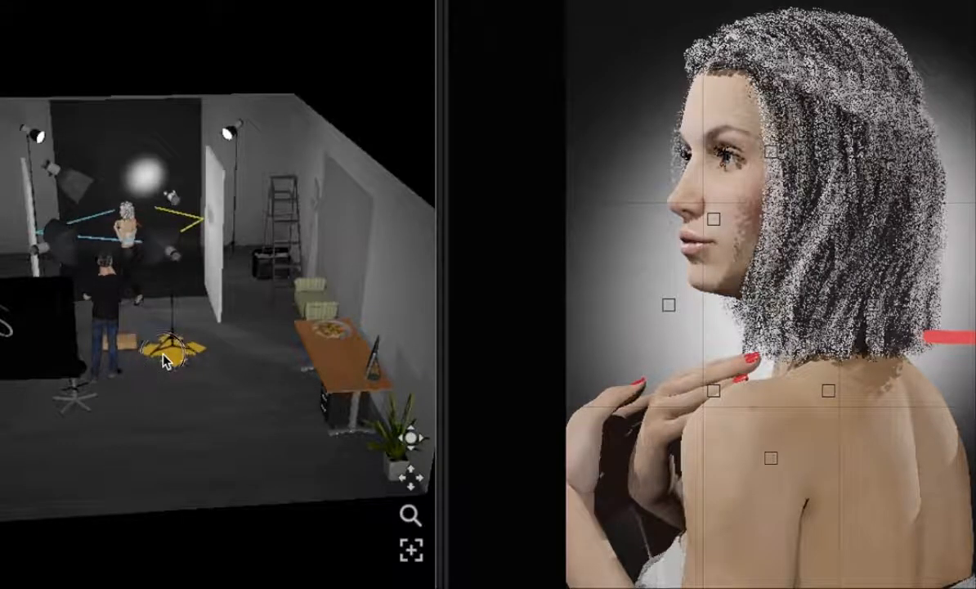
left_click(164, 360)
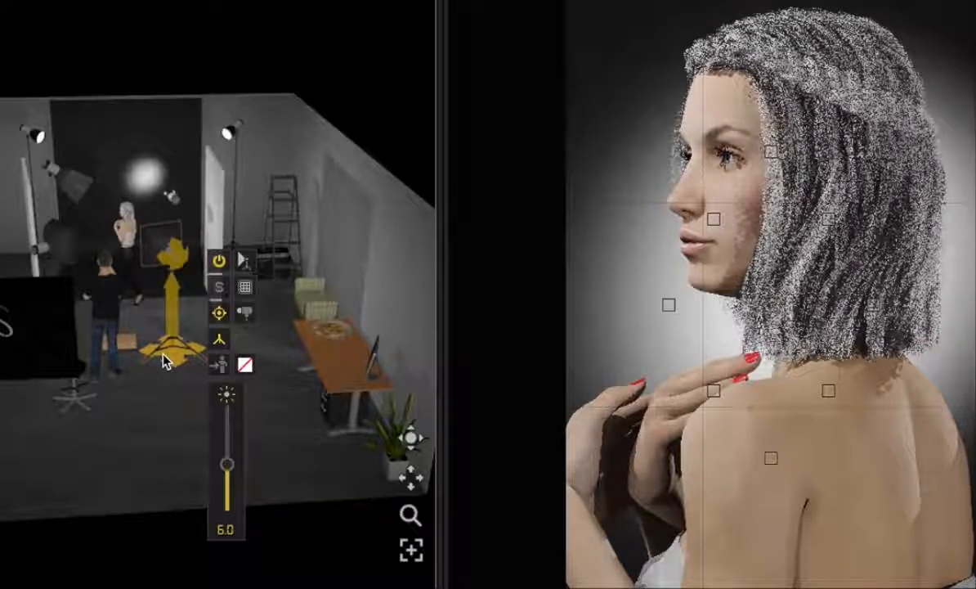
Rotate the model past facing the camera until she looks toward the ladder side, and recentre her in the camera frame.
left_click(127, 260)
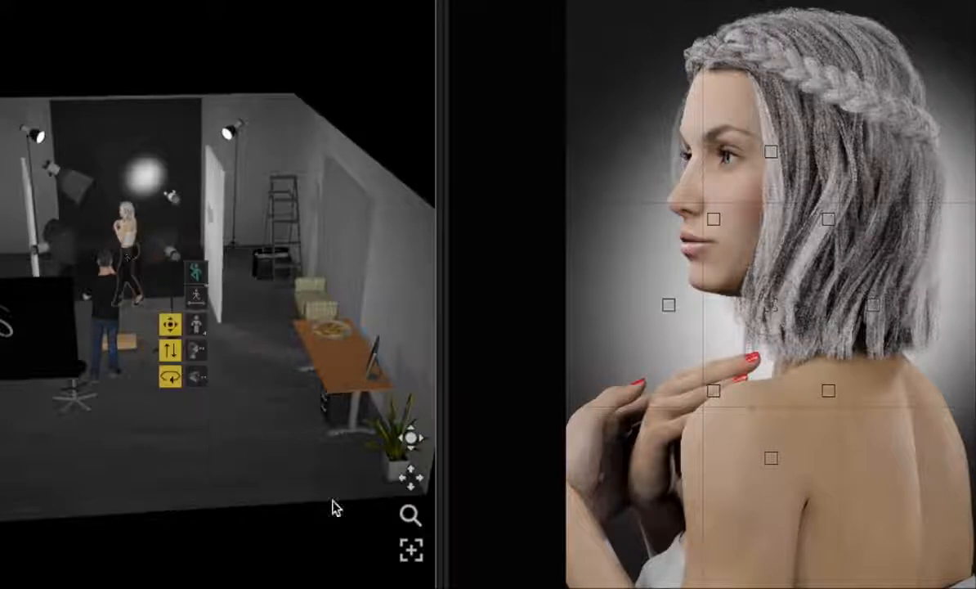
left_click(170, 376)
left_click_drag(170, 376, 262, 389)
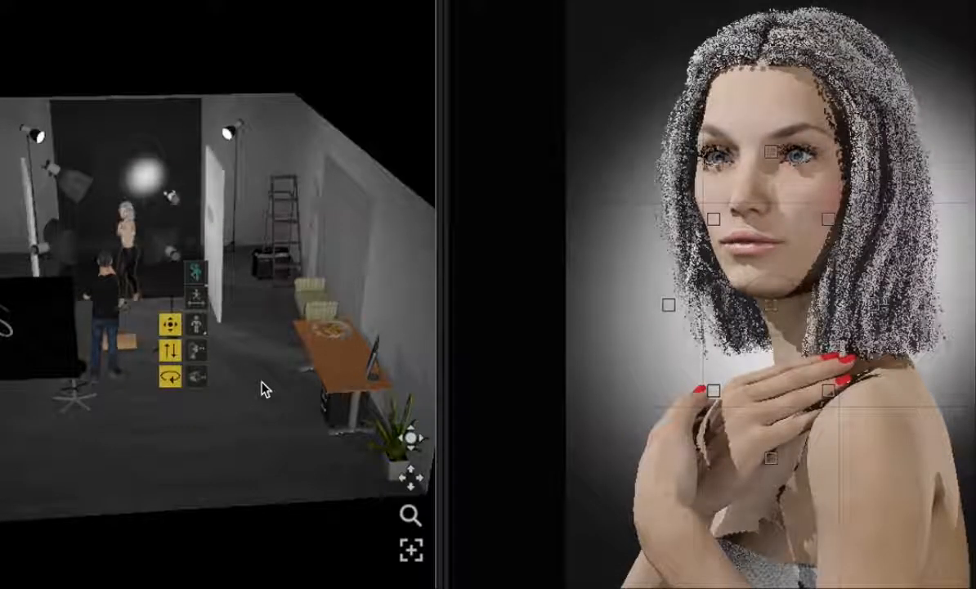
left_click(168, 372)
left_click_drag(168, 372, 293, 190)
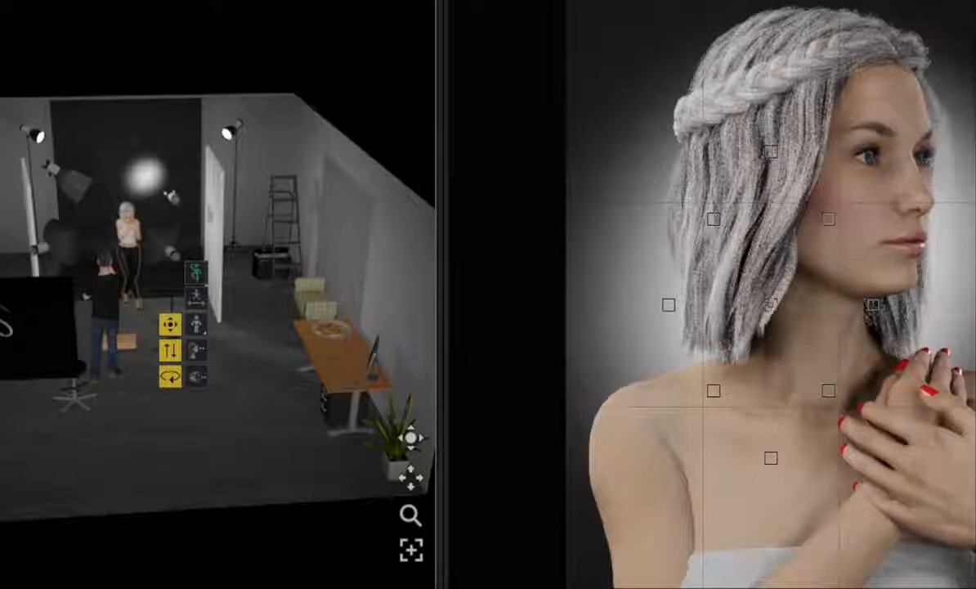
left_click_drag(904, 533, 834, 521)
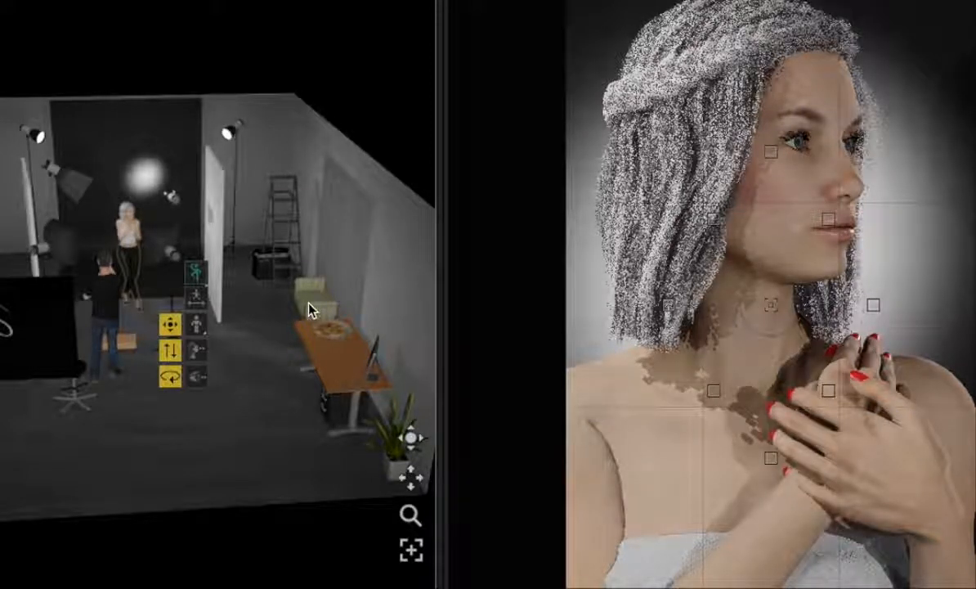
Rotate the model back until her back is to the camera and she looks away from the ladder side.
left_click_drag(183, 374, 128, 378)
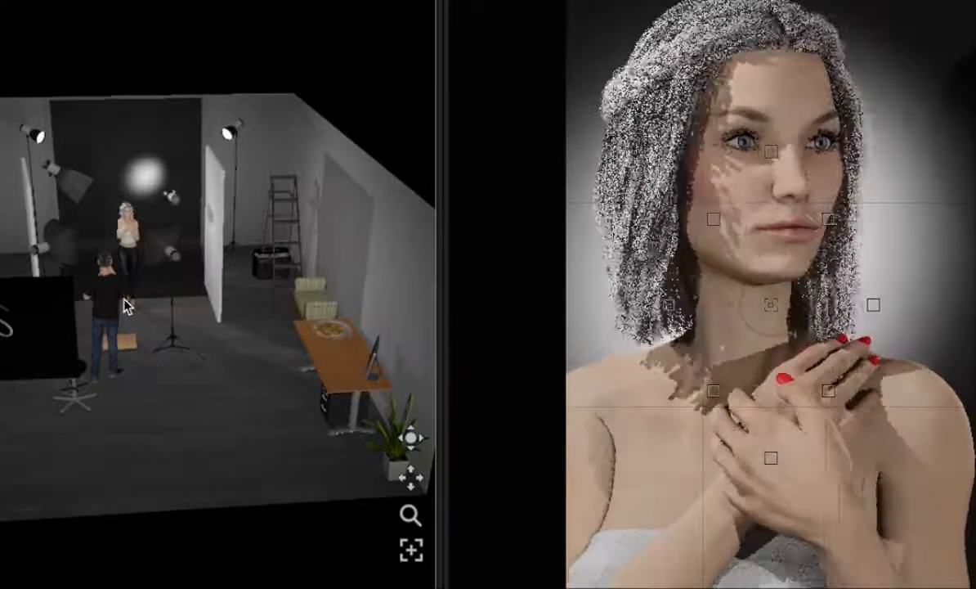
left_click(119, 268)
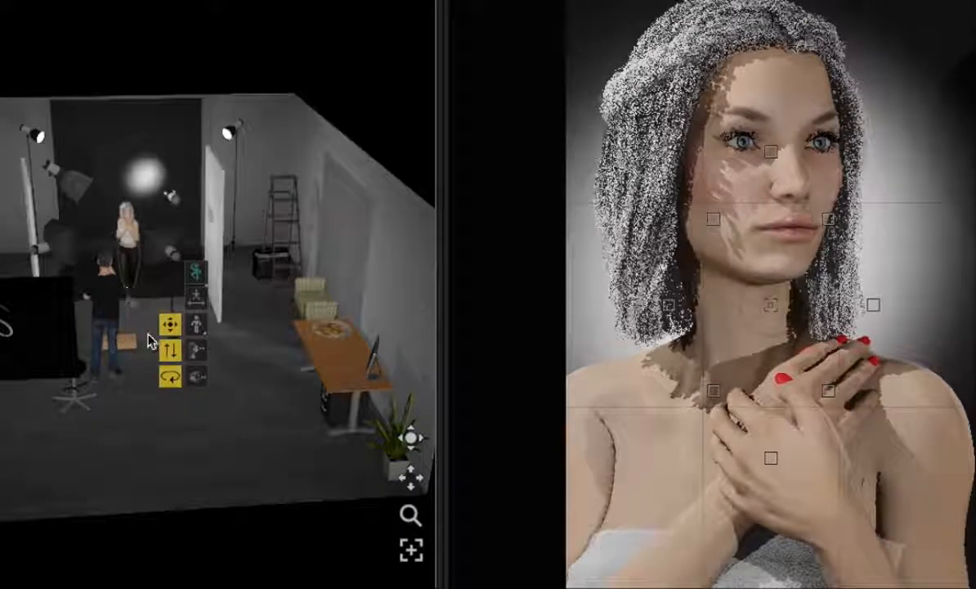
left_click_drag(170, 374, 1, 381)
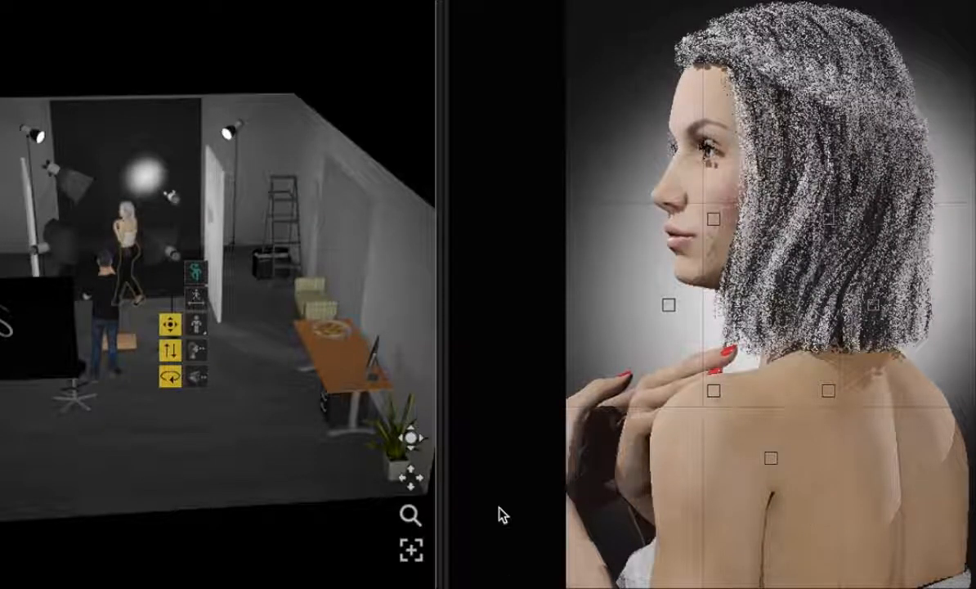
left_click(276, 420)
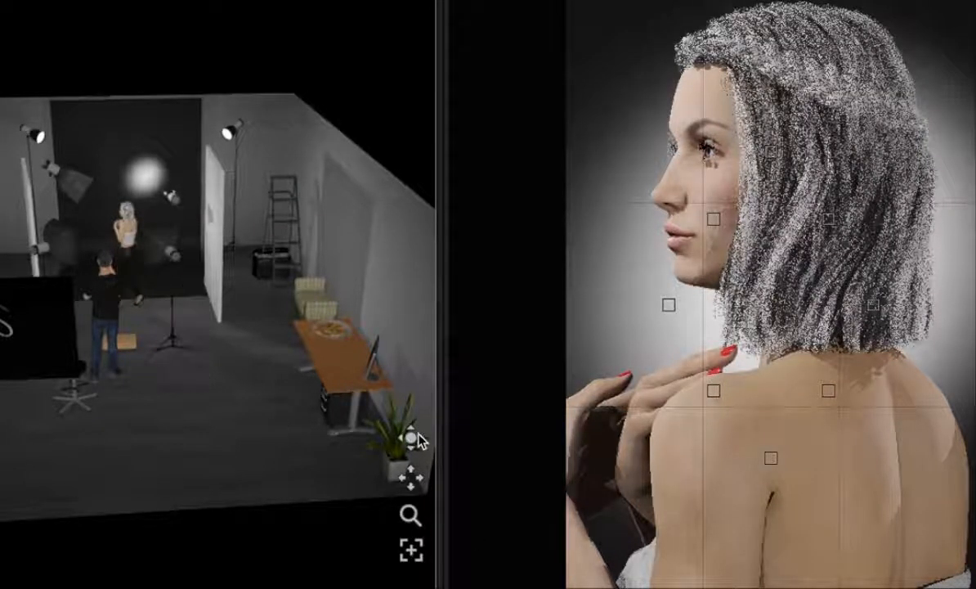
Examine the complete lighting setup from behind the model and from the photographer's end of the studio.
left_click_drag(419, 432, 854, 486)
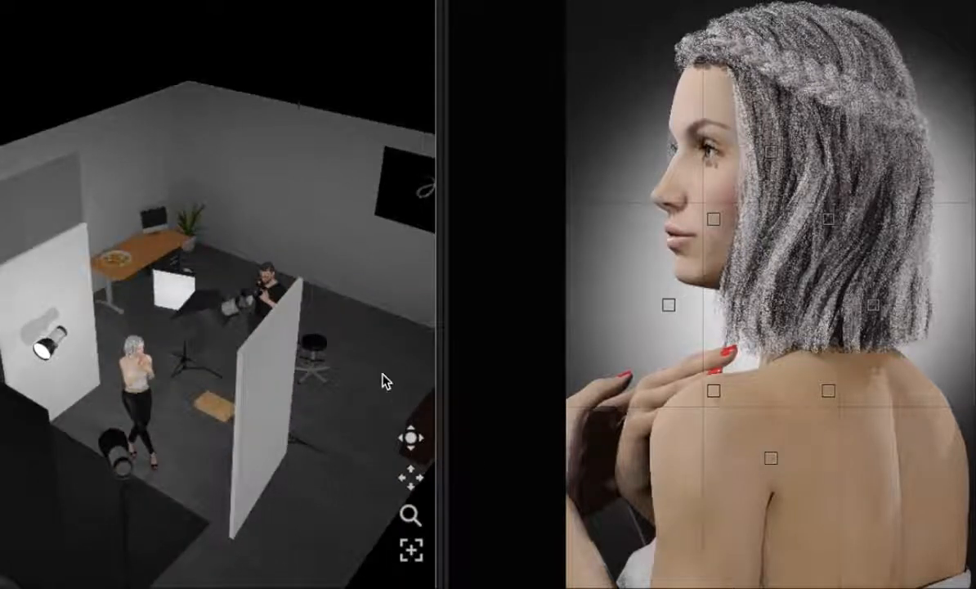
left_click(300, 369)
left_click(264, 422)
mouse_move(290, 448)
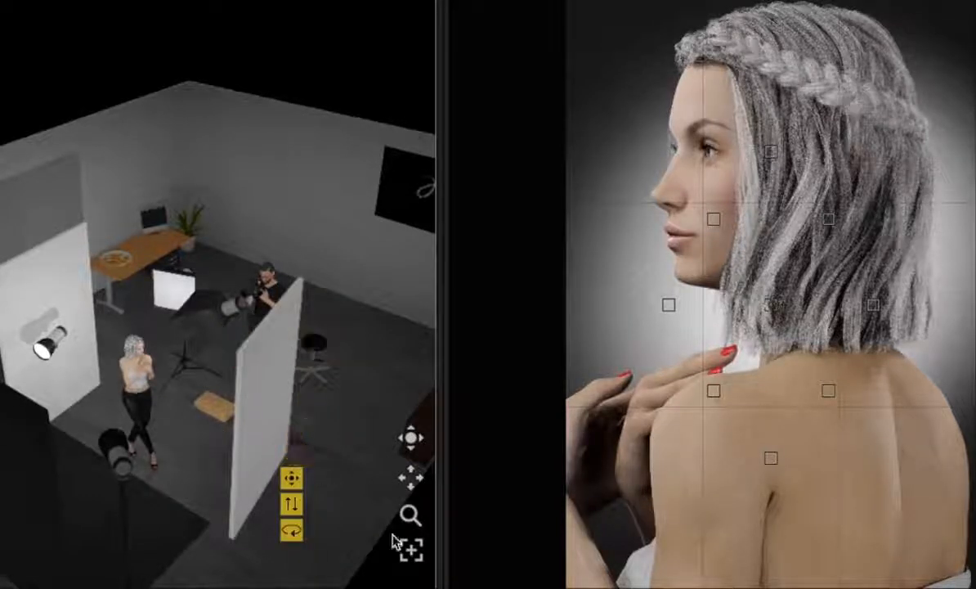
left_click_drag(407, 438, 975, 435)
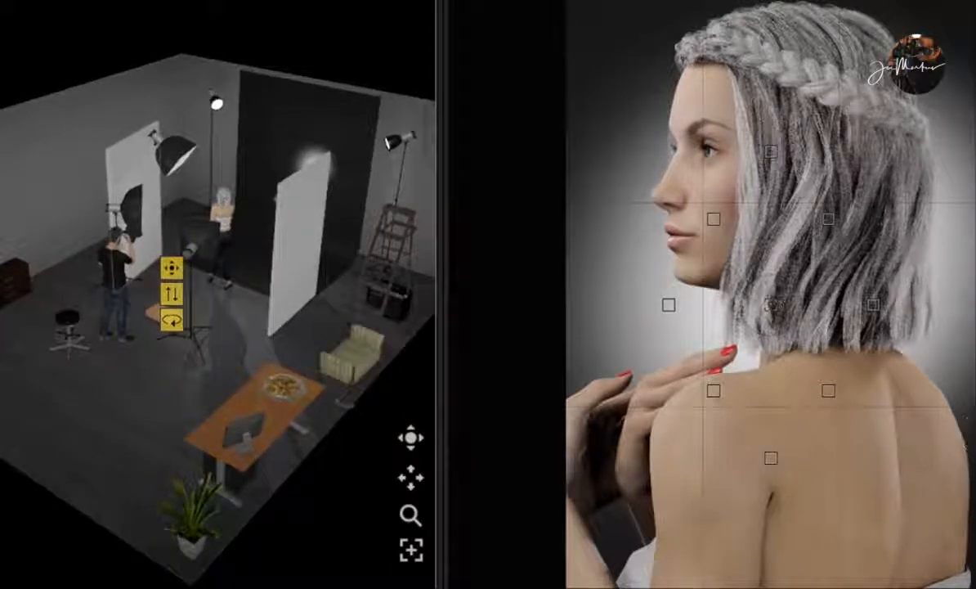